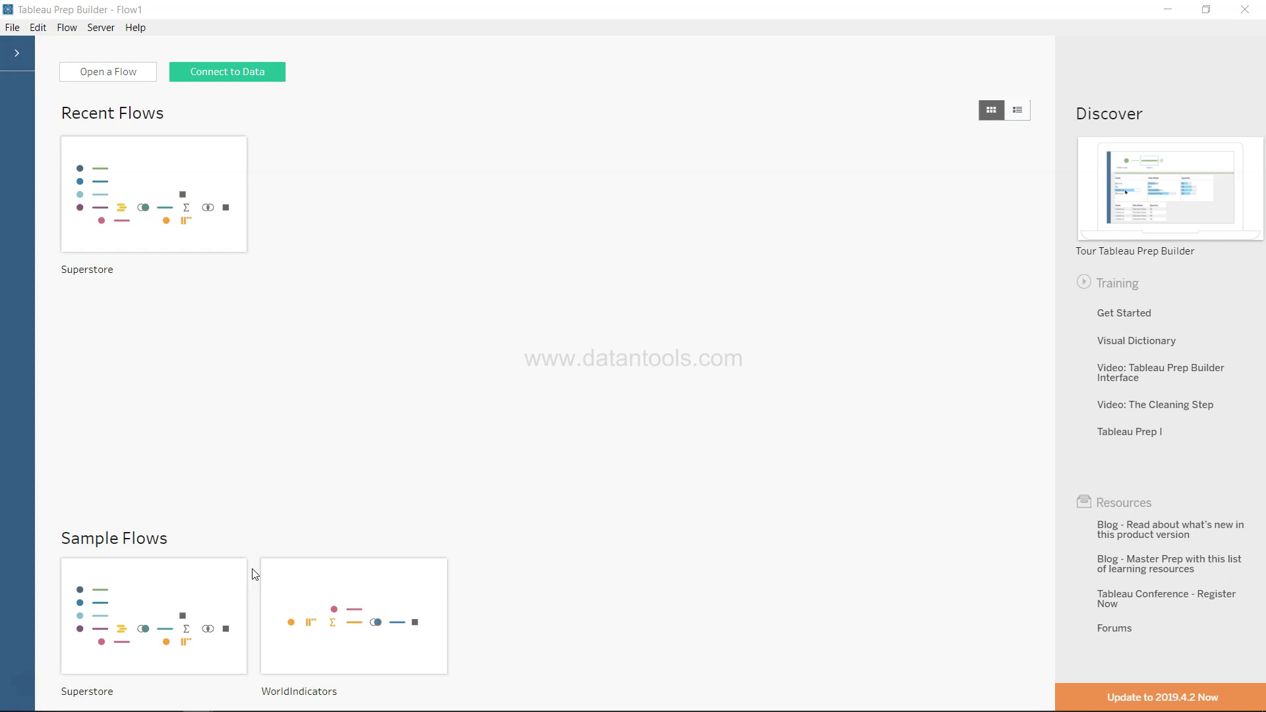
Expand the Connections pane beside the start page, collapsing and re-expanding it once
left_click(25, 61)
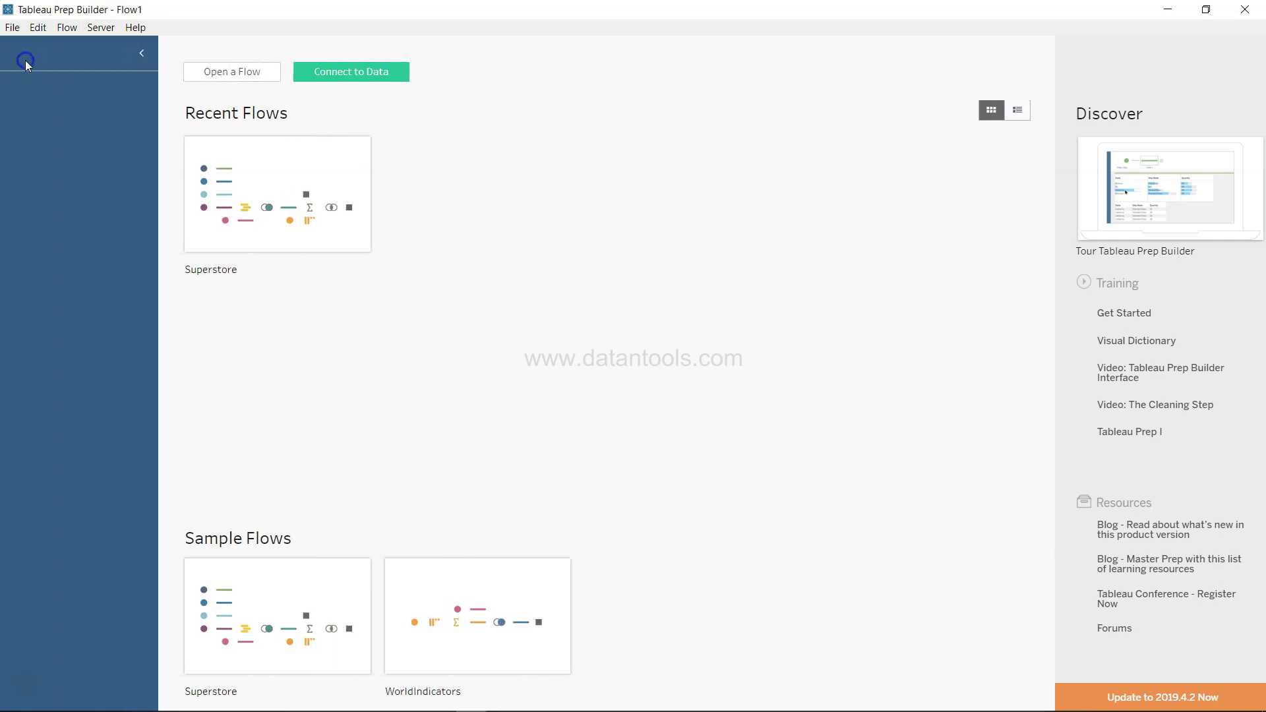
left_click(148, 55)
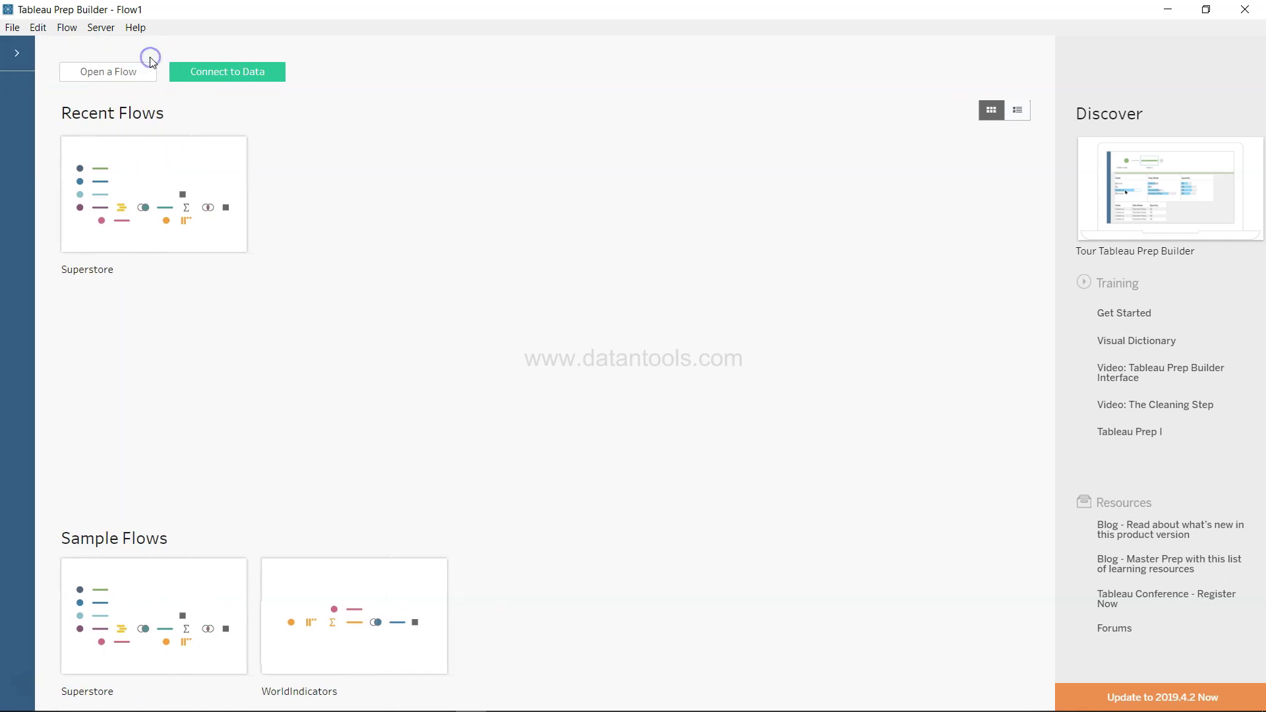
left_click(19, 57)
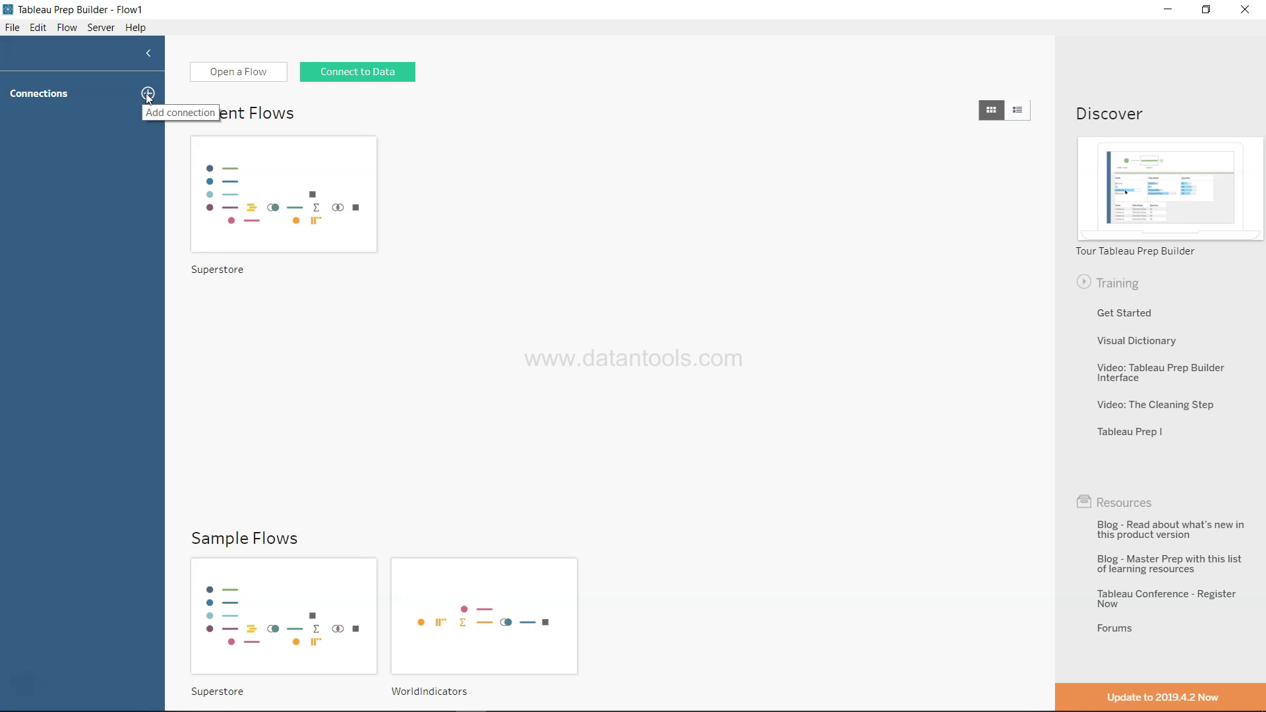
Open the Connect list of data connectors and browse its file types
left_click(147, 94)
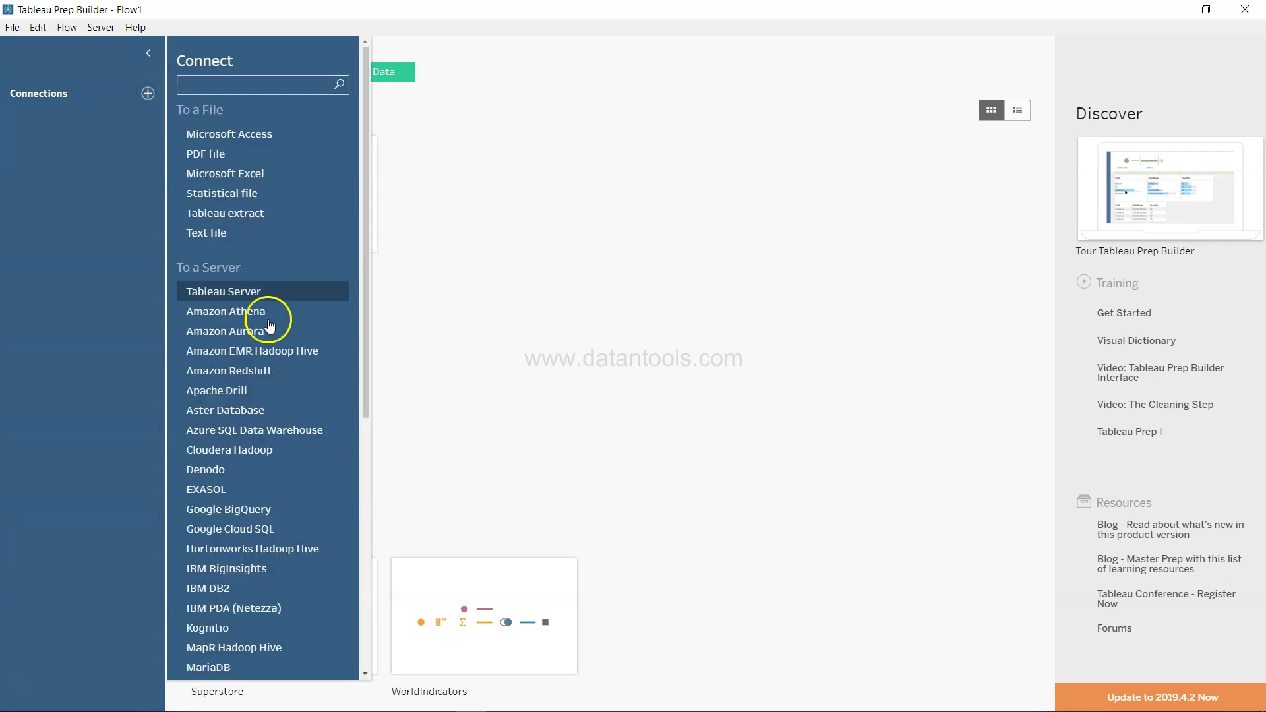
scroll(284, 406, "down", 5)
scroll(283, 410, "down", 1)
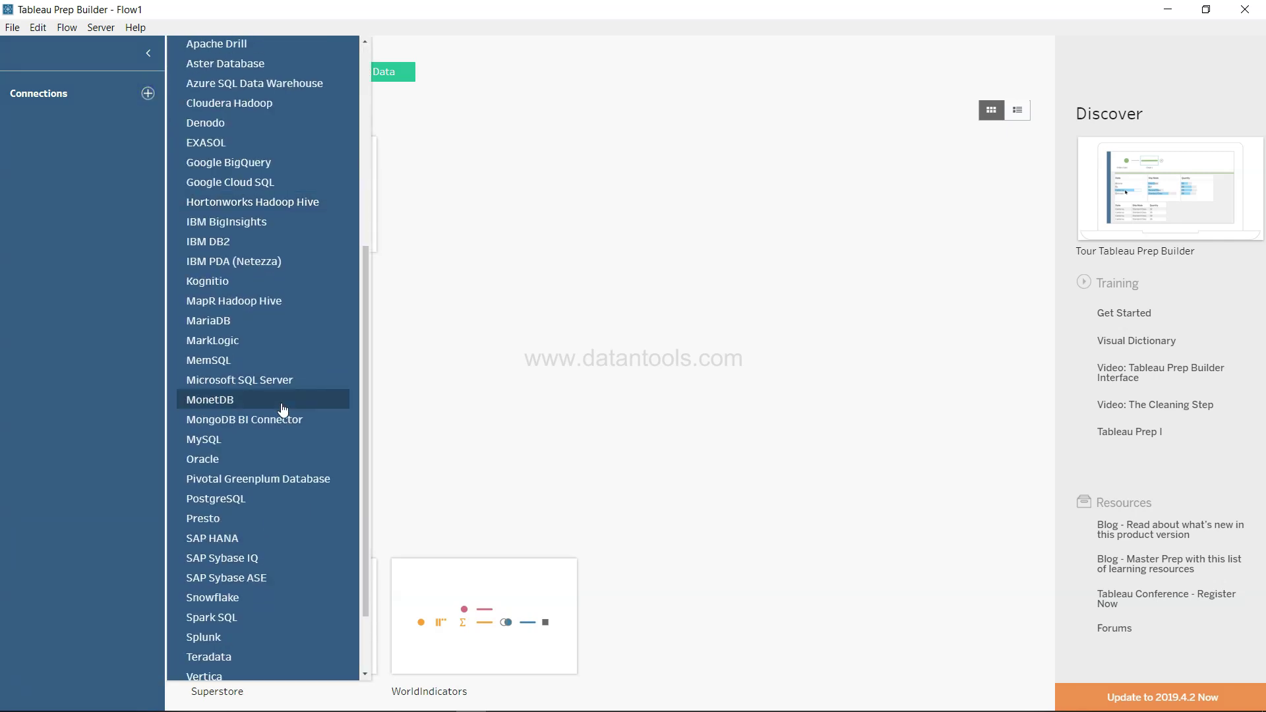
scroll(283, 410, "down", 2)
scroll(283, 409, "up", 8)
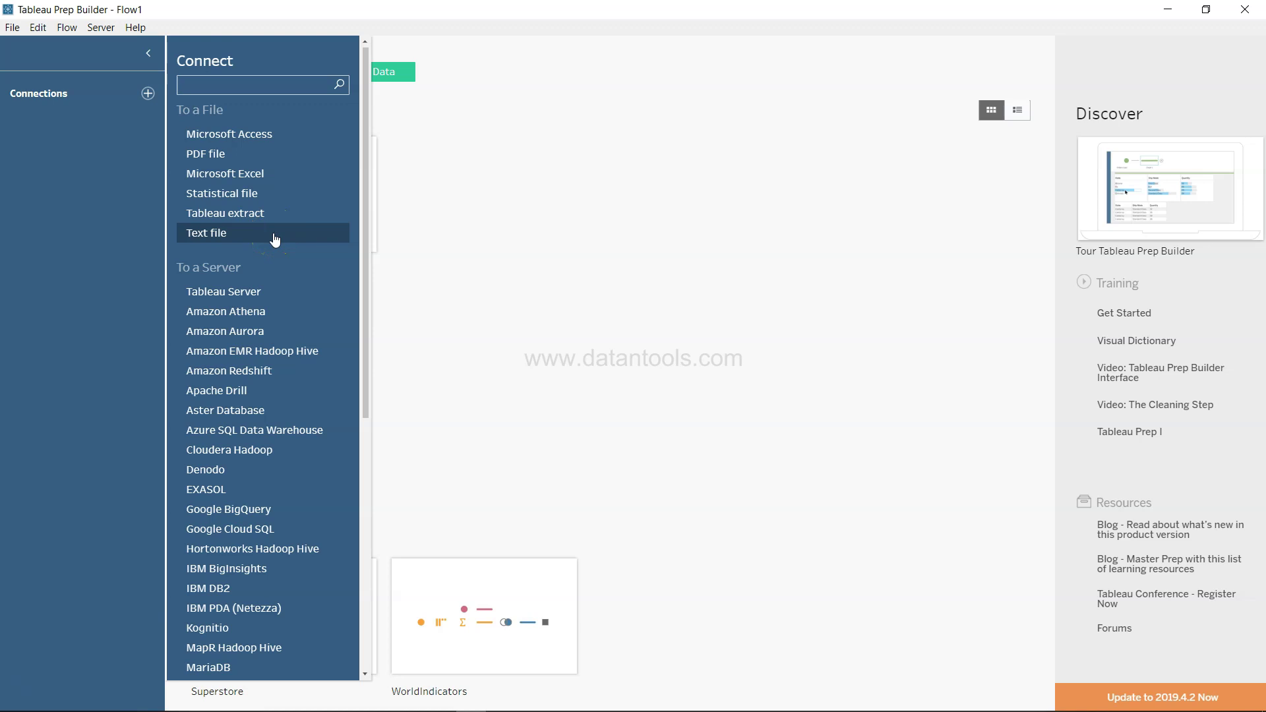
scroll(283, 336, "down", 3)
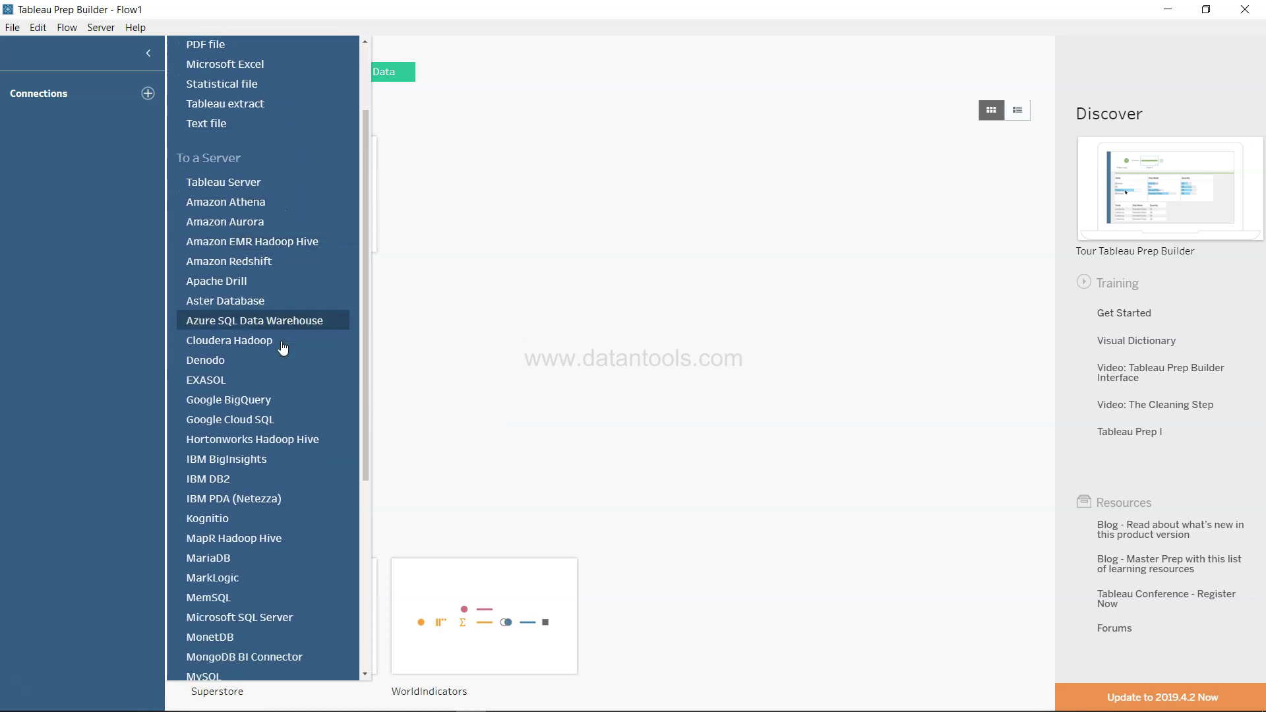
scroll(283, 343, "down", 2)
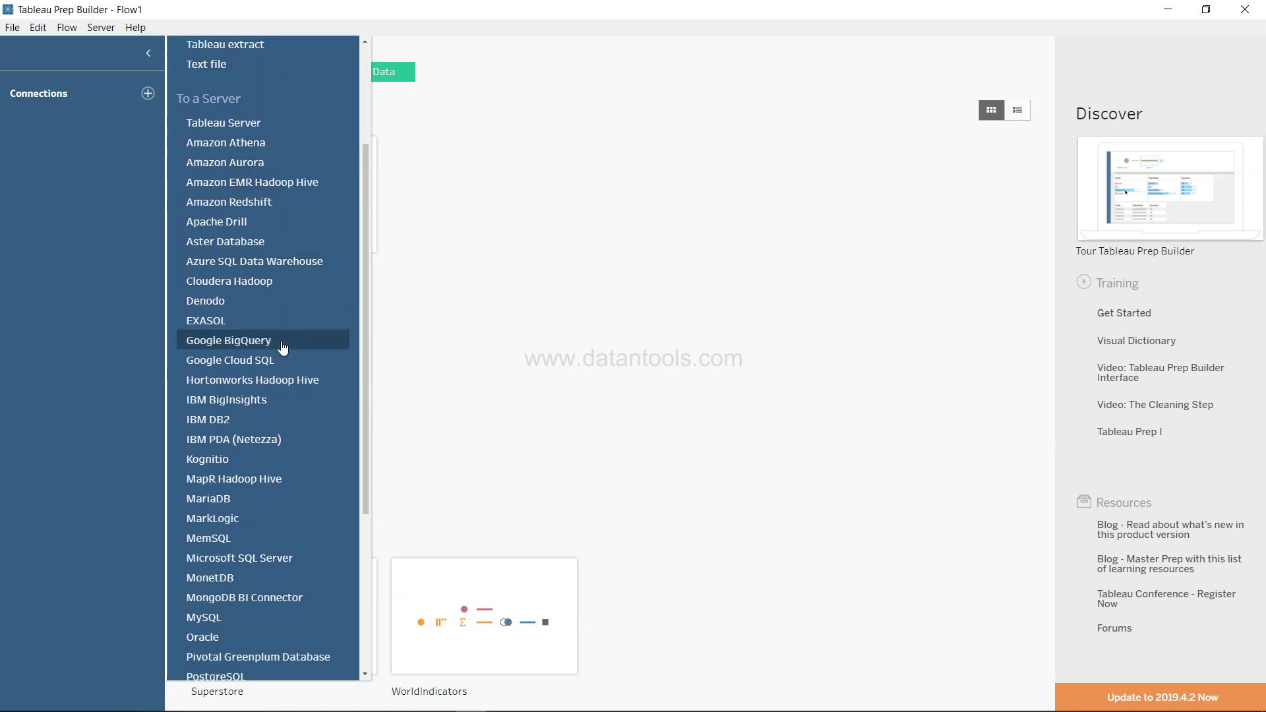
left_click(282, 162)
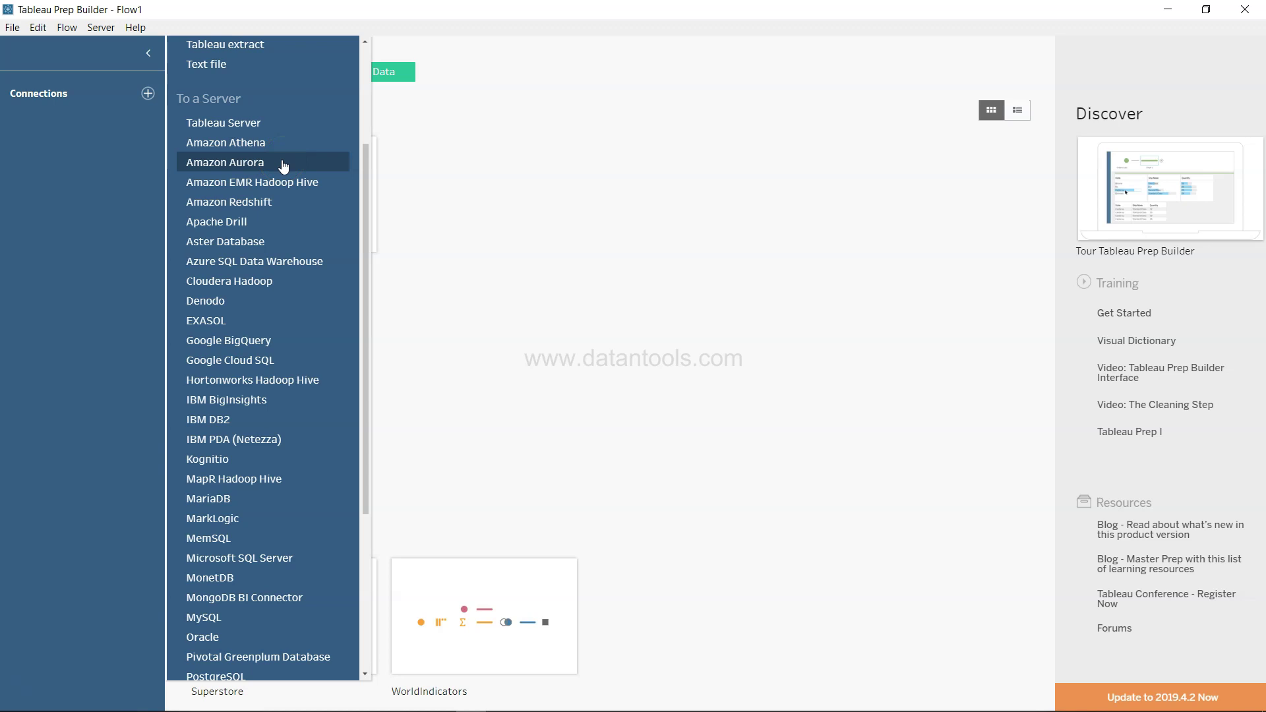
left_click(240, 196)
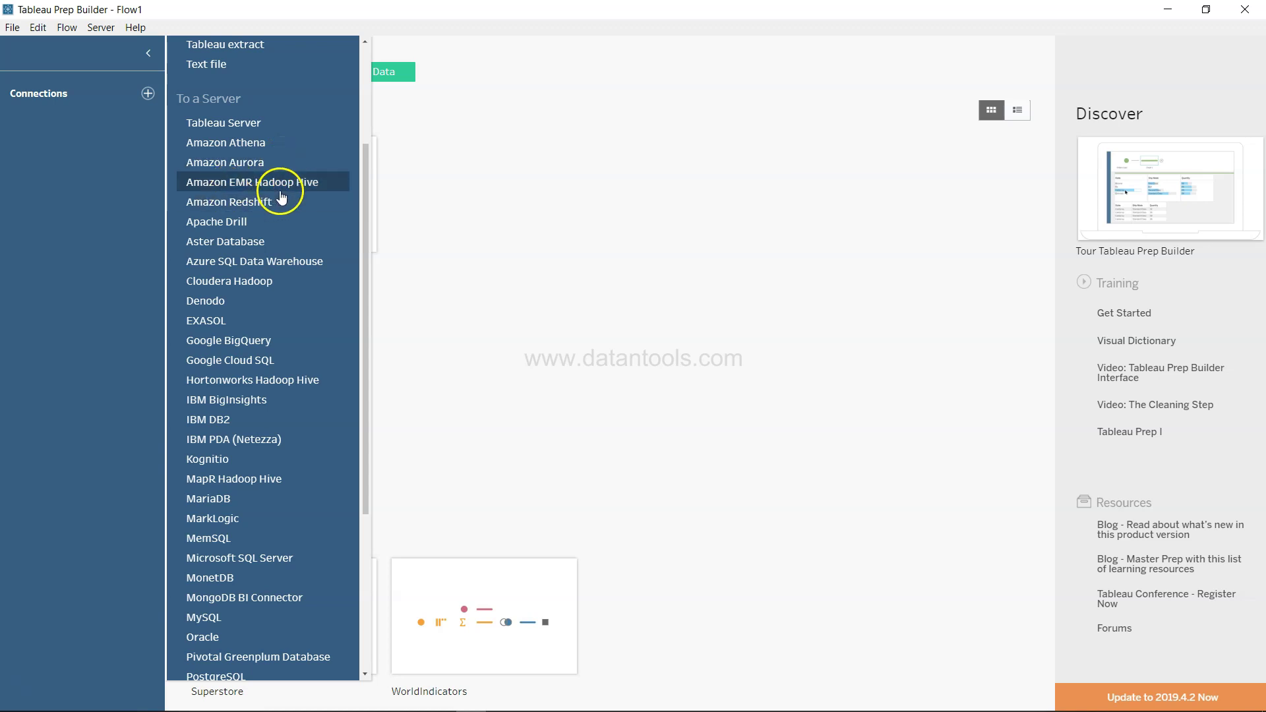
left_click(245, 209)
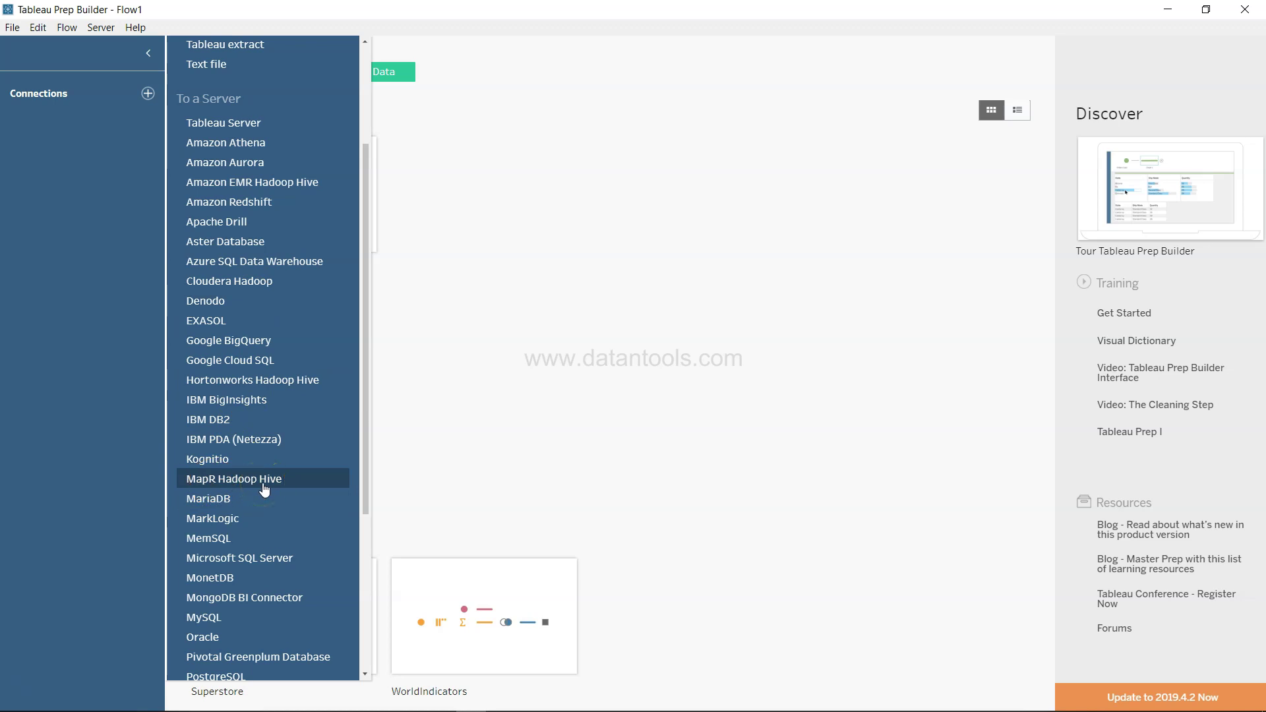
Scroll down to the server connectors and try several entries in the list
scroll(265, 489, "down", 2)
scroll(264, 489, "down", 5)
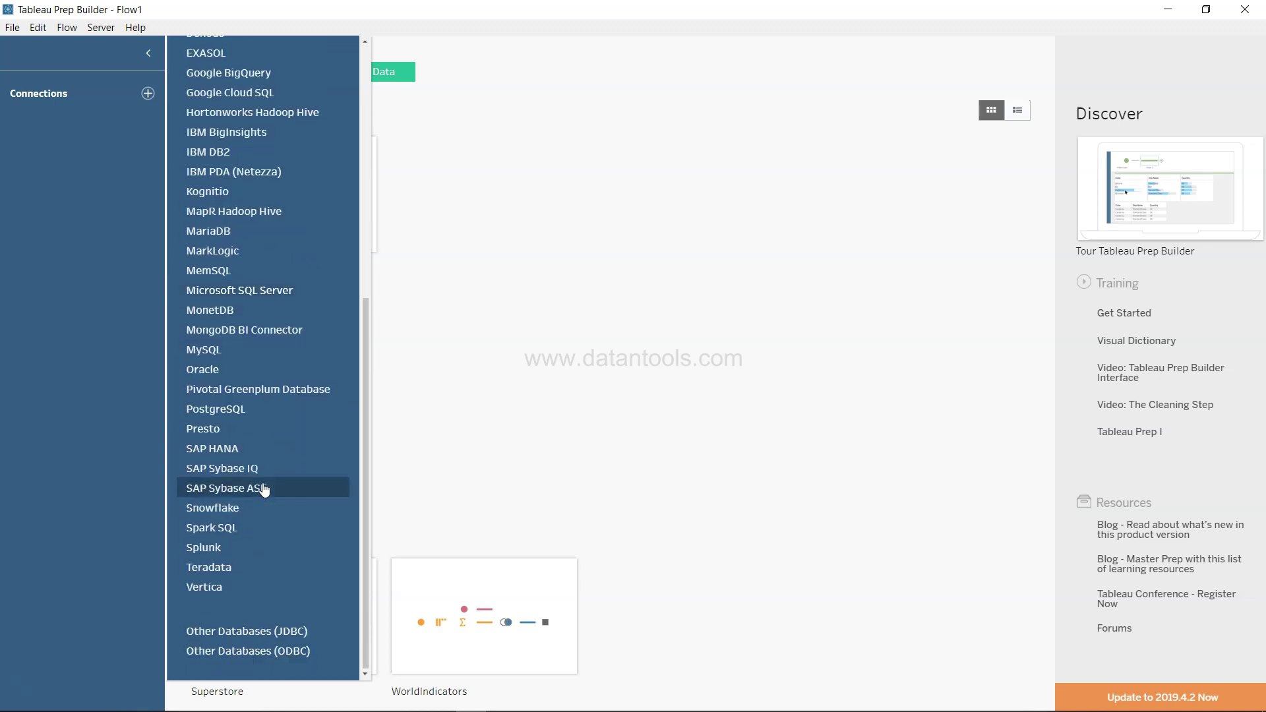
left_click(268, 589)
left_click(270, 633)
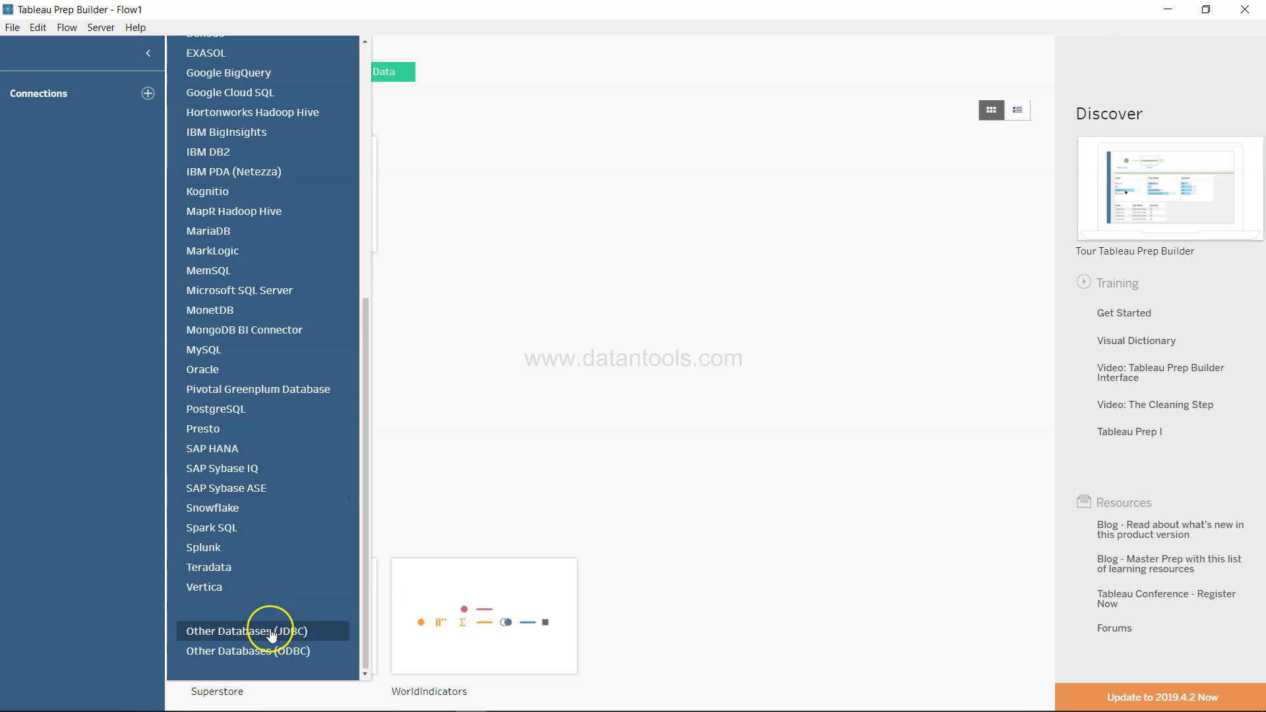
left_click(298, 654)
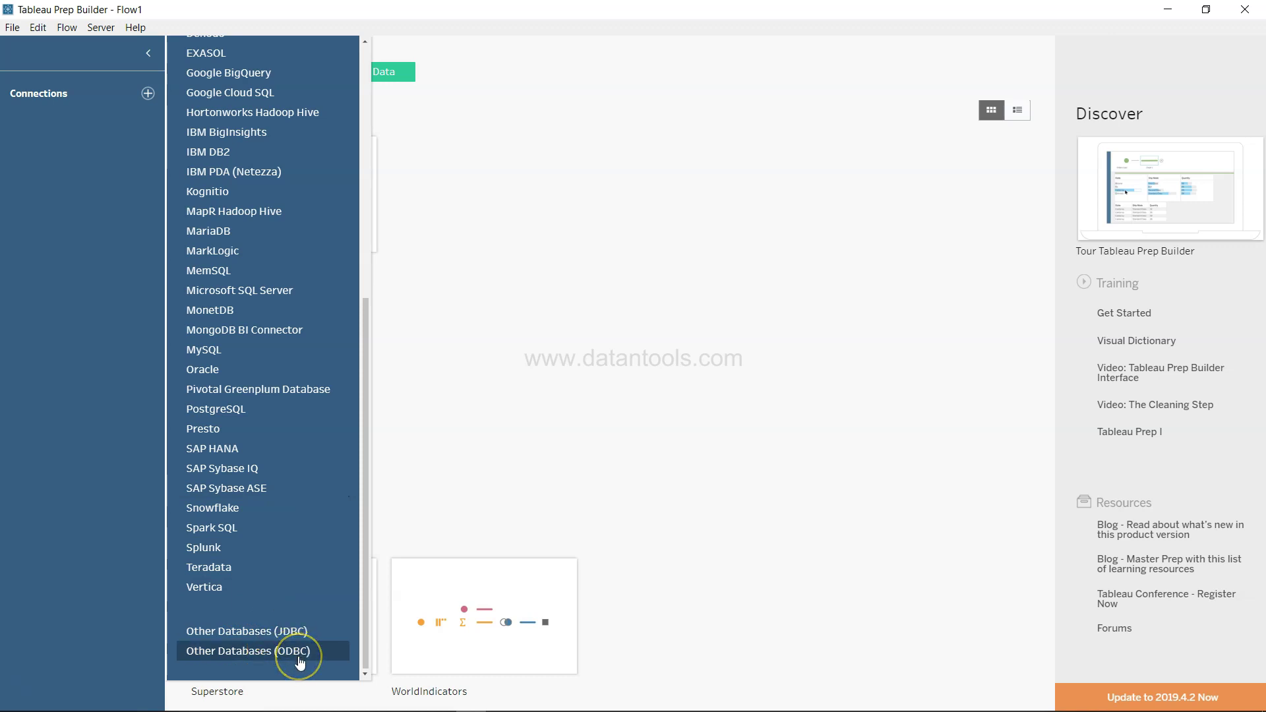
left_click(305, 560)
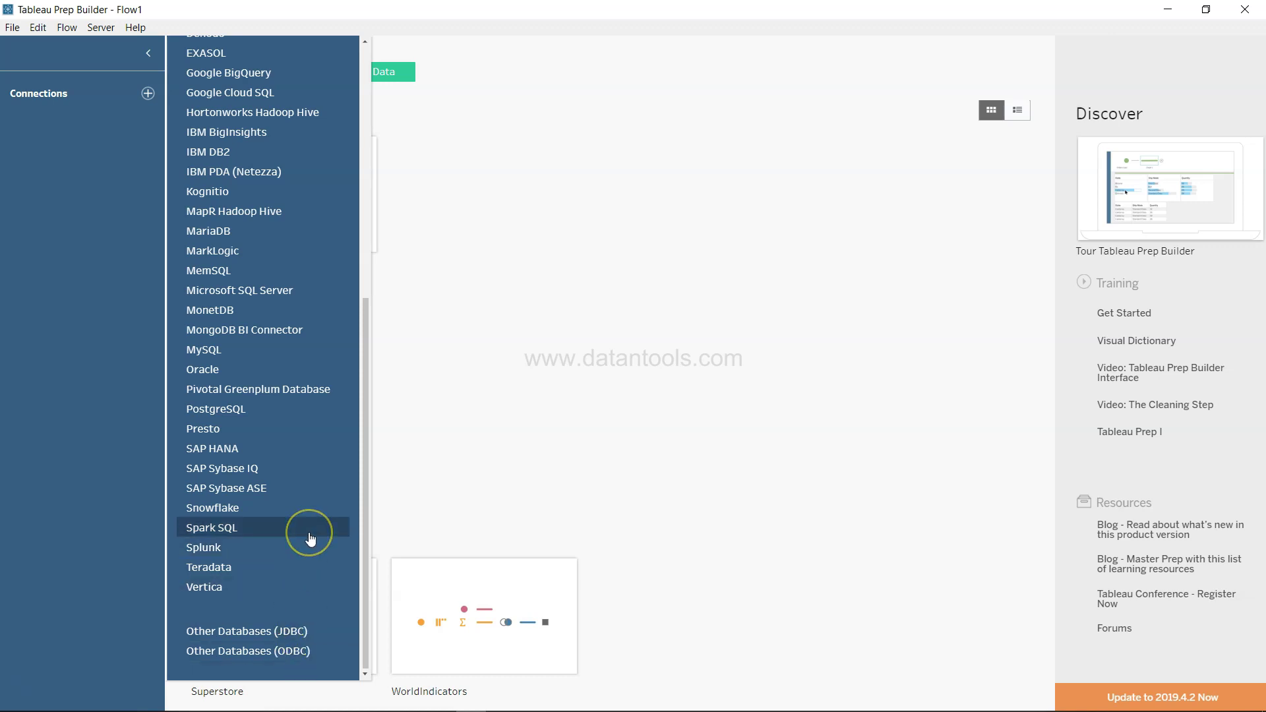
scroll(310, 539, "up", 5)
scroll(310, 540, "up", 2)
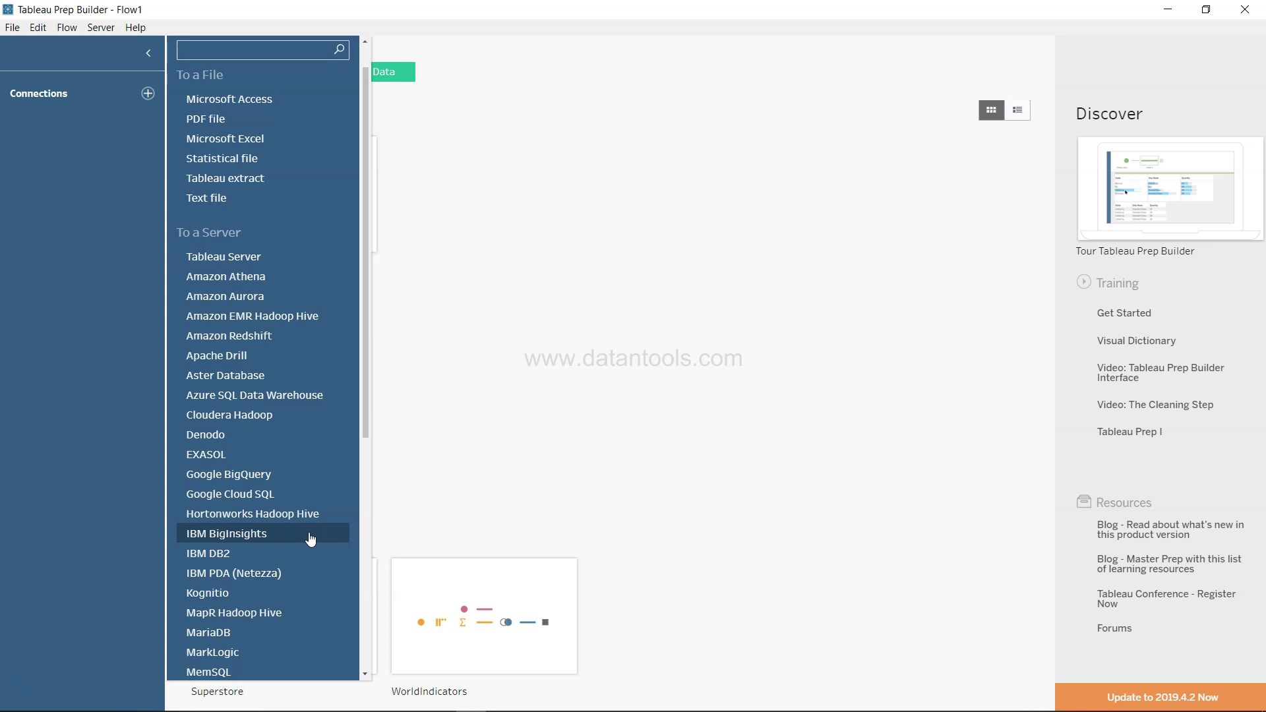
scroll(311, 540, "up", 1)
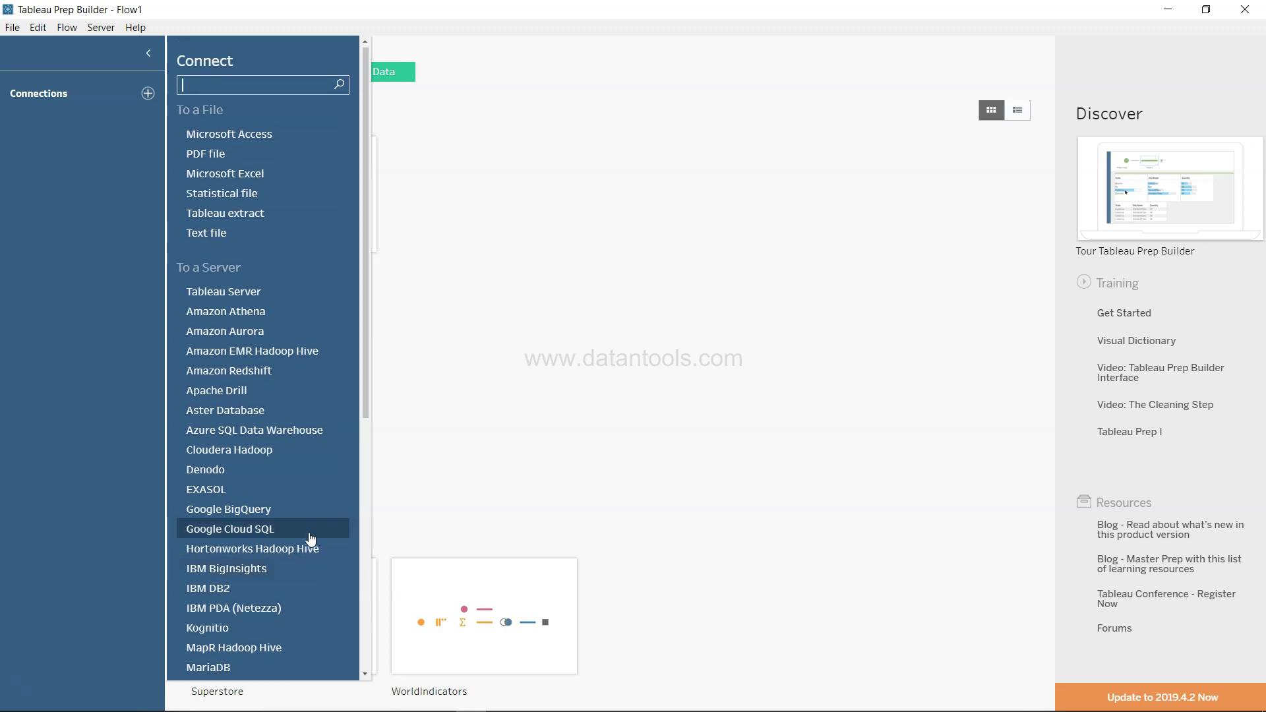
left_click(327, 417)
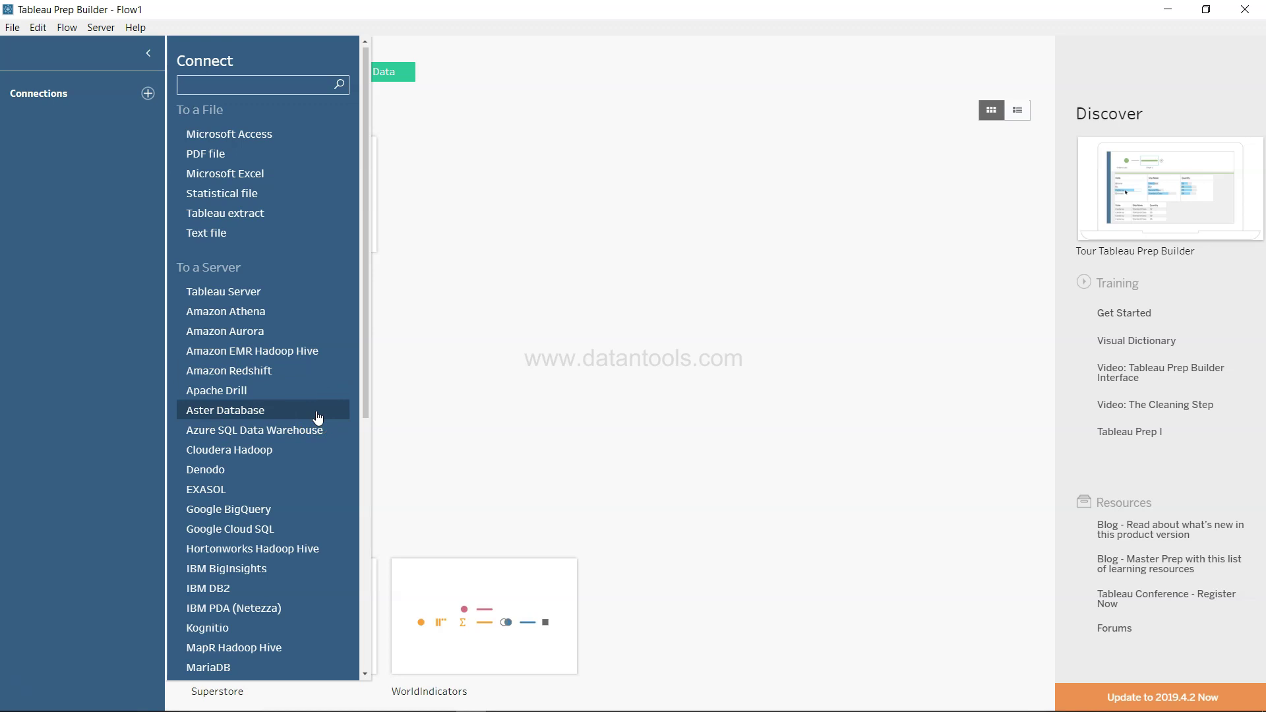
Scroll the Connect list to review connectors from Microsoft Access to Other Databases (ODBC)
scroll(319, 417, "down", 5)
scroll(318, 417, "up", 5)
scroll(319, 417, "down", 5)
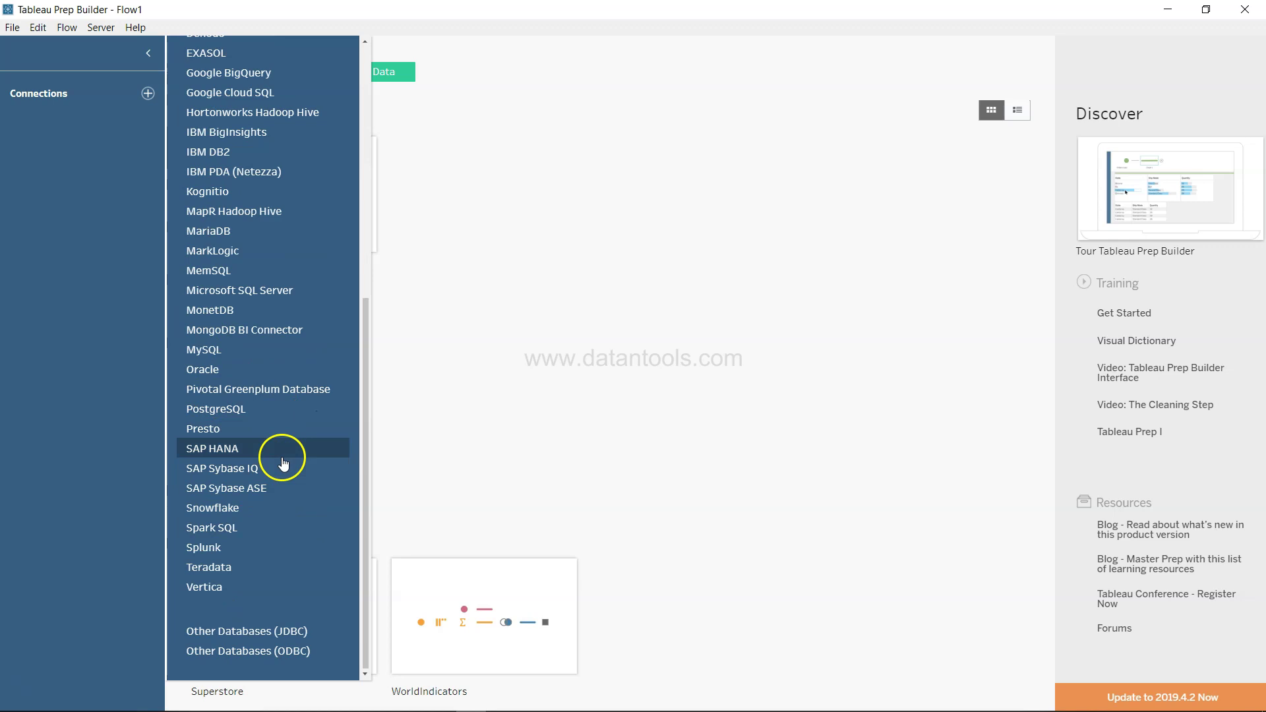
scroll(287, 461, "up", 5)
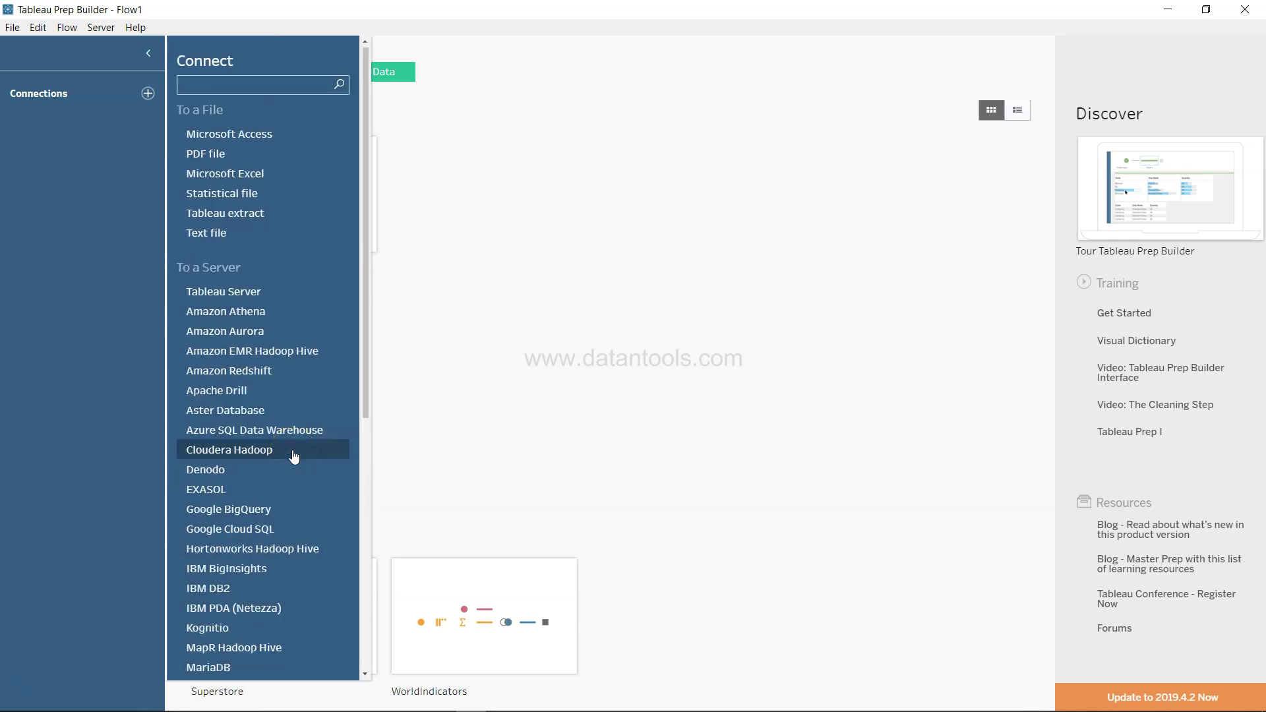
Choose Text file and load orders_south_2015.csv from the Orders South folder as an input
left_click(287, 234)
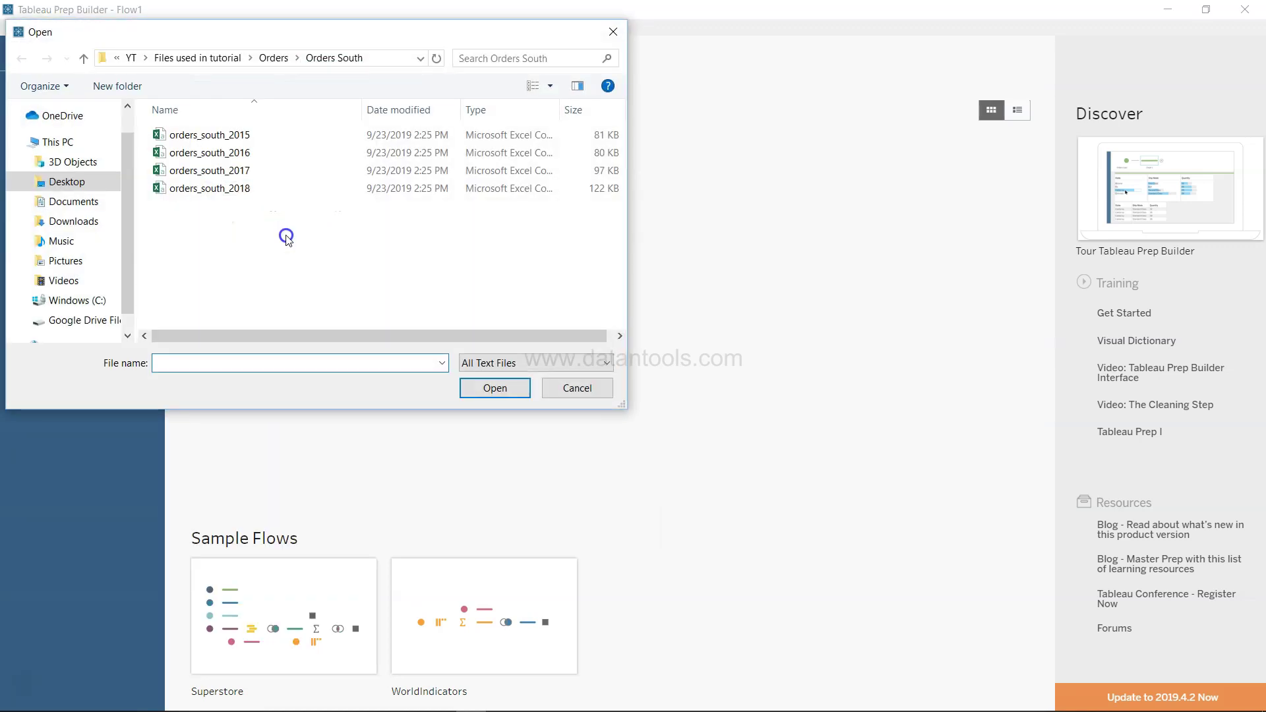
left_click(324, 247)
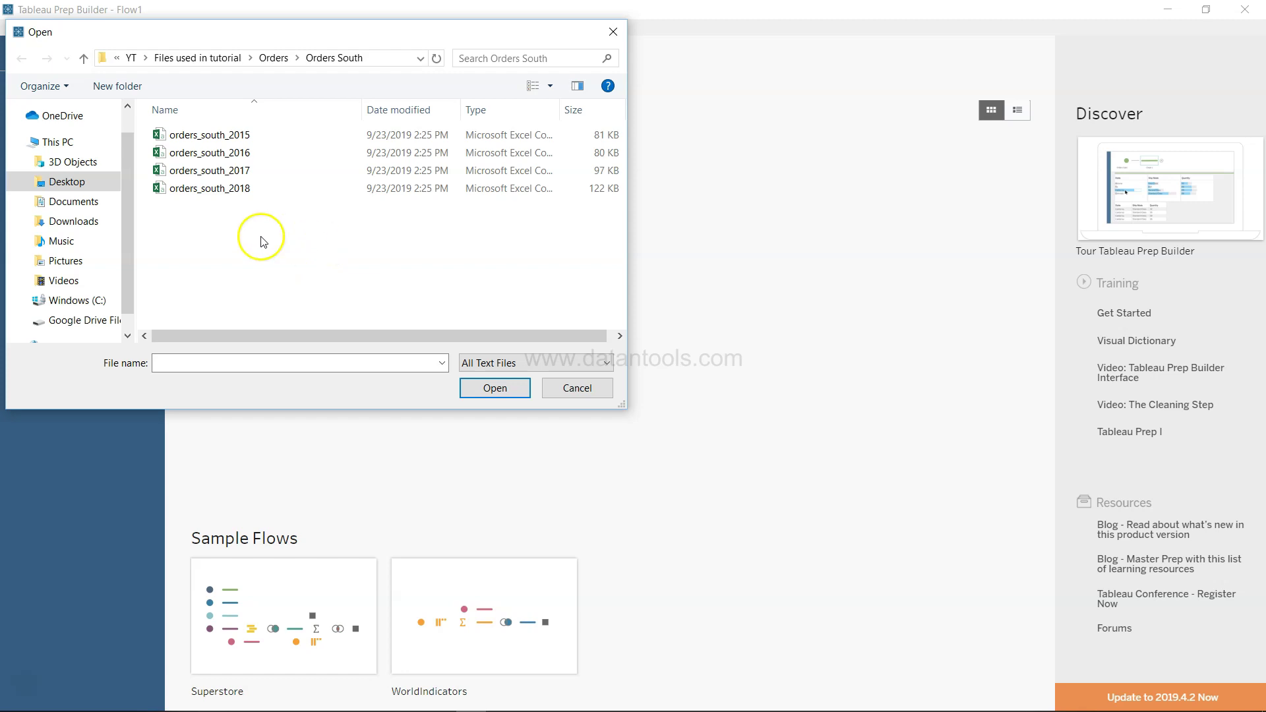
double_click(236, 136)
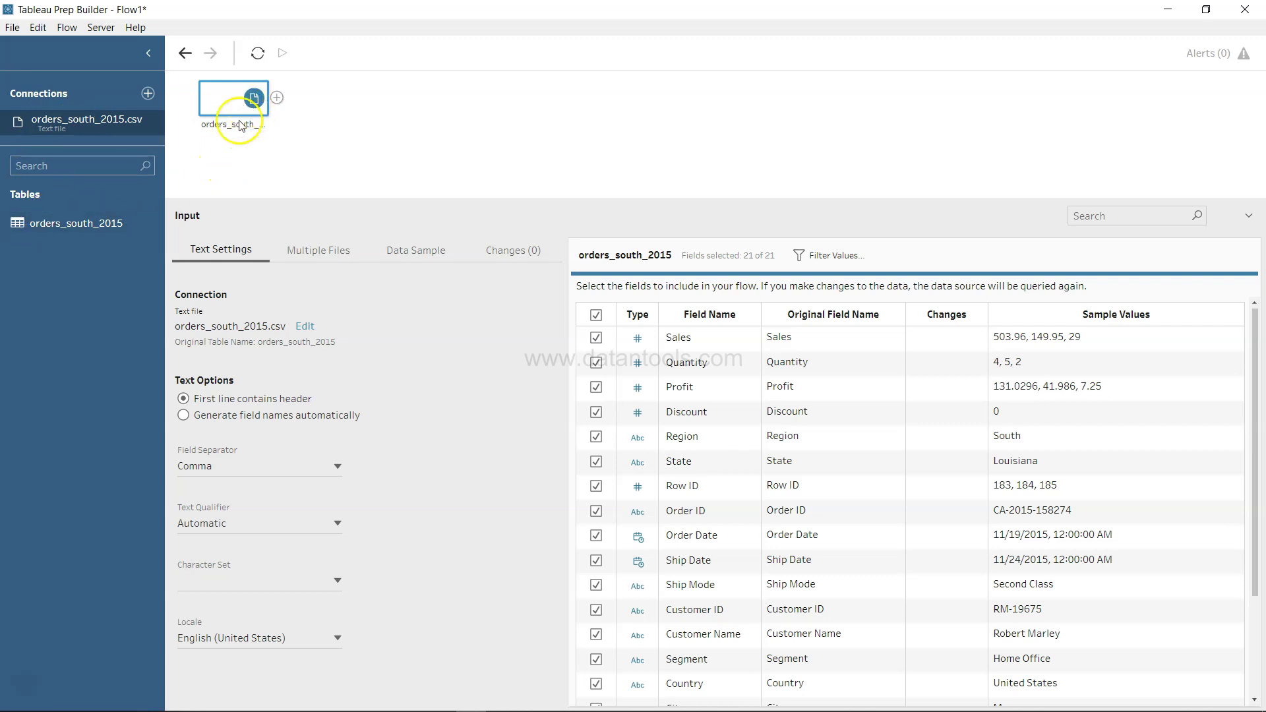
left_click(278, 99)
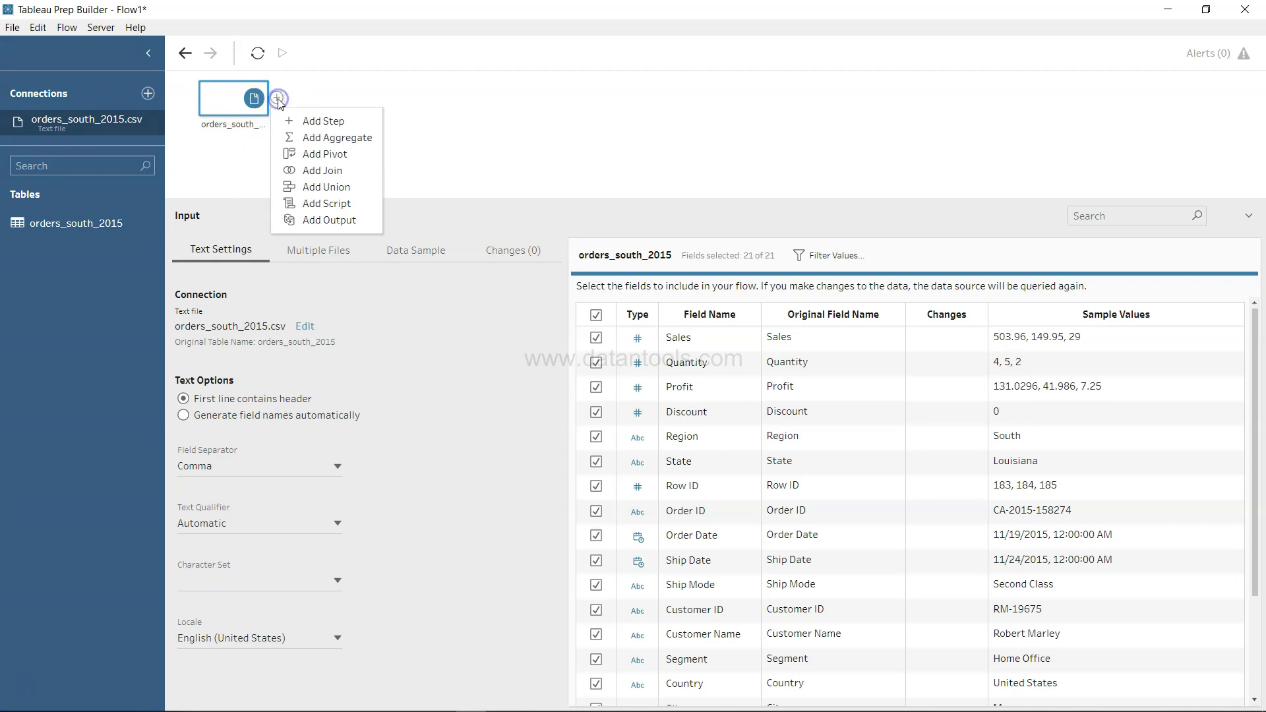
left_click(276, 98)
left_click(251, 107)
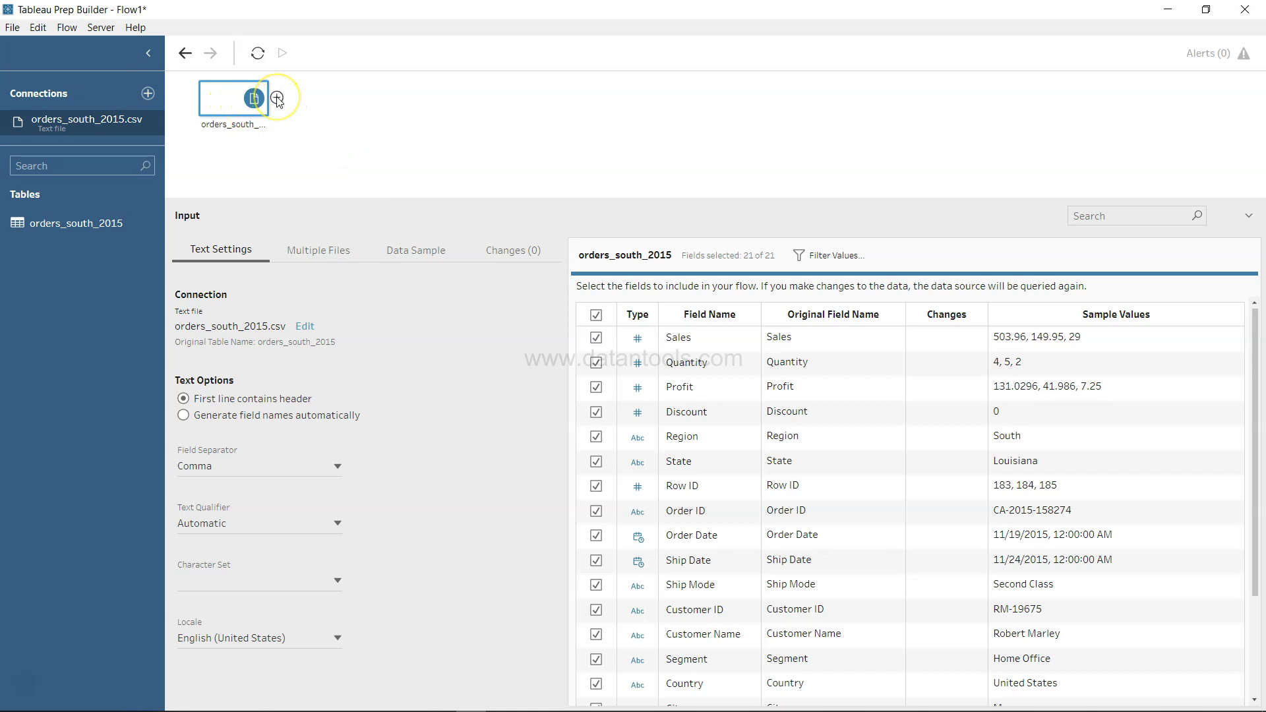
left_click(277, 98)
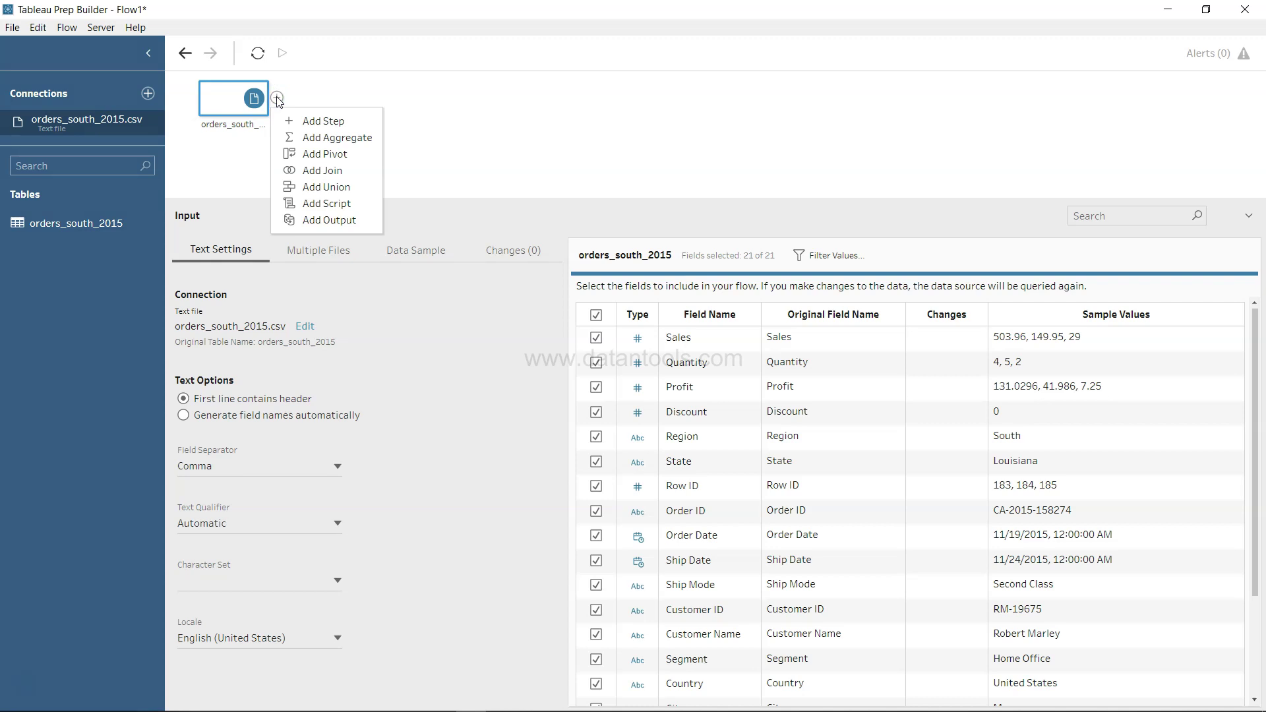
left_click(277, 98)
left_click(239, 123)
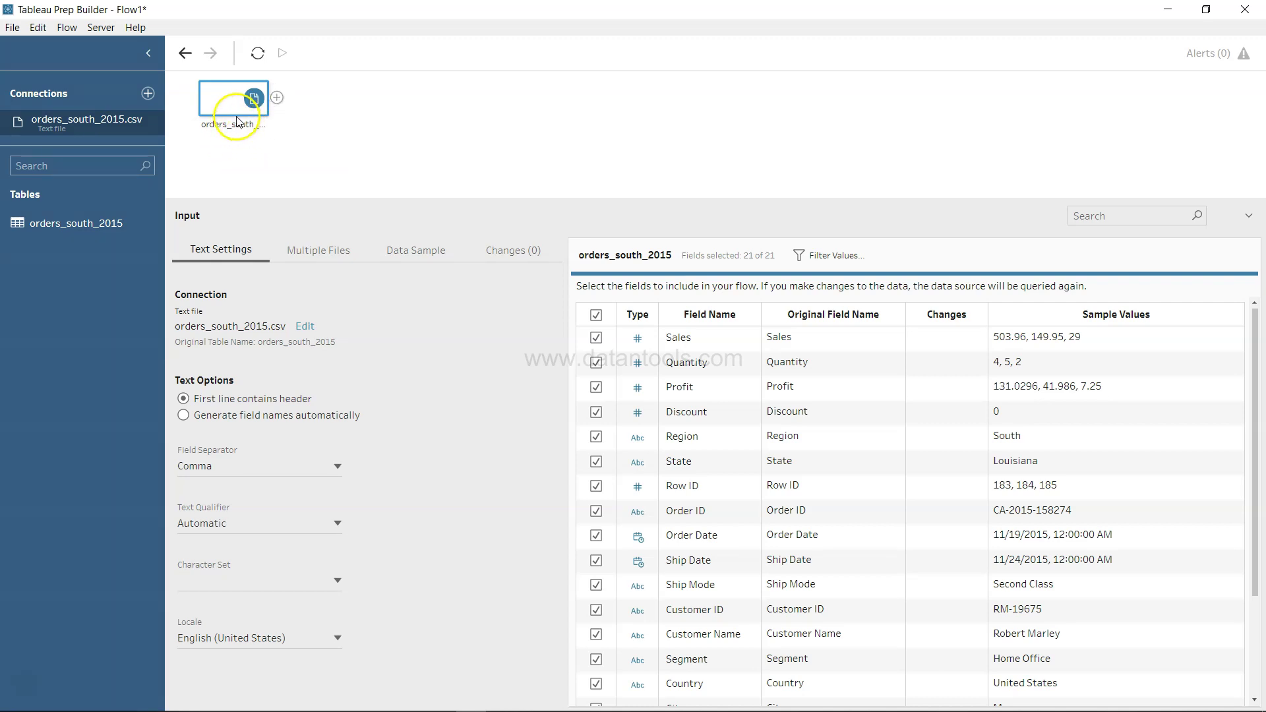
left_click(248, 110)
left_click(221, 420)
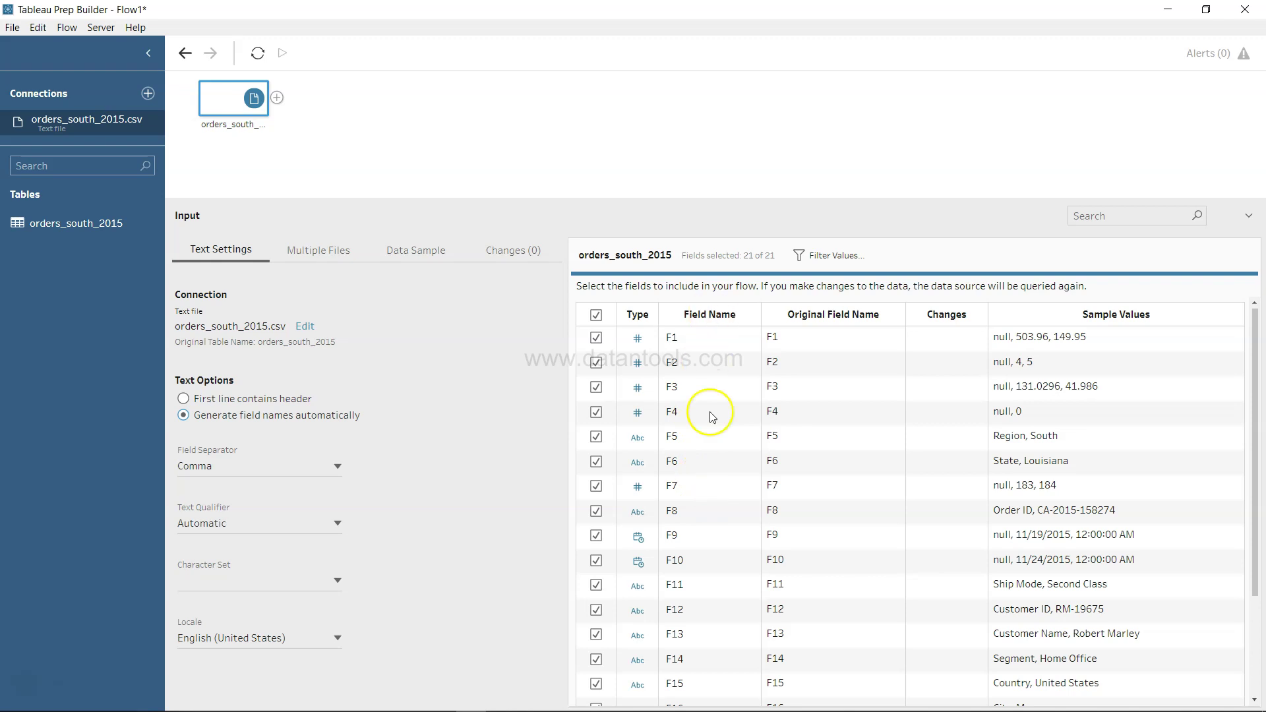
scroll(721, 469, "down", 3)
scroll(720, 474, "up", 3)
left_click(271, 403)
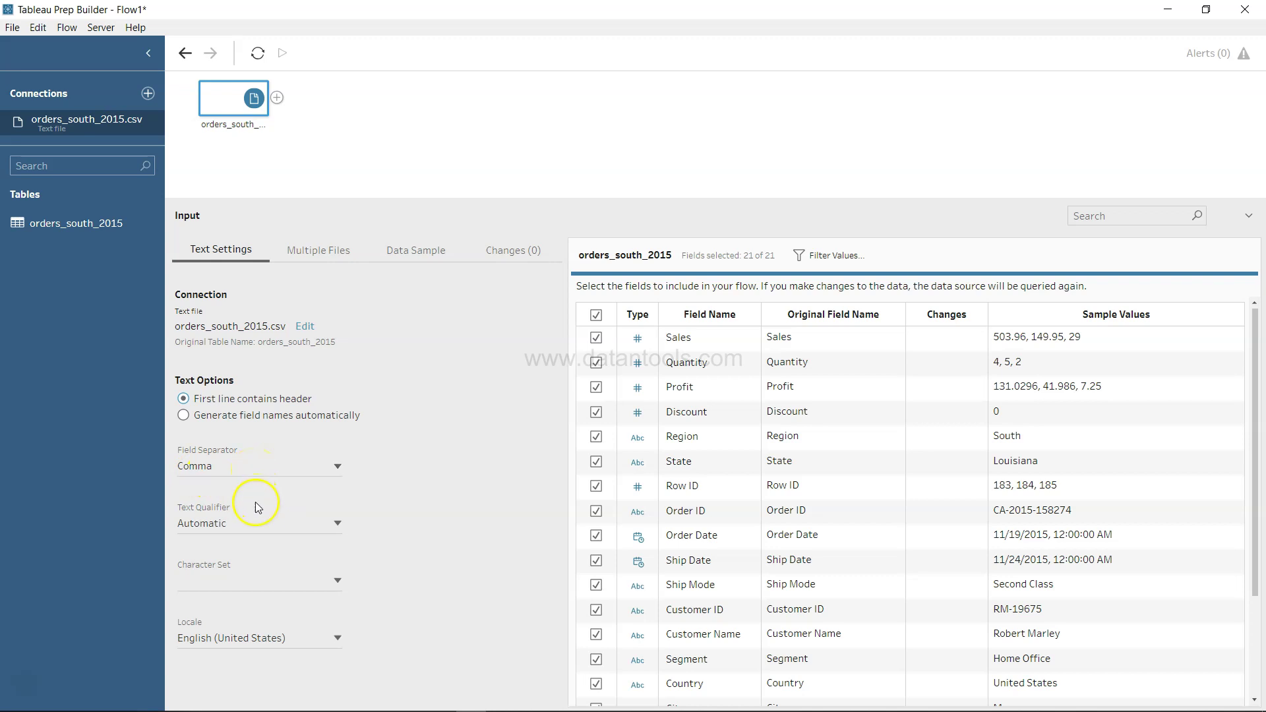
left_click(290, 578)
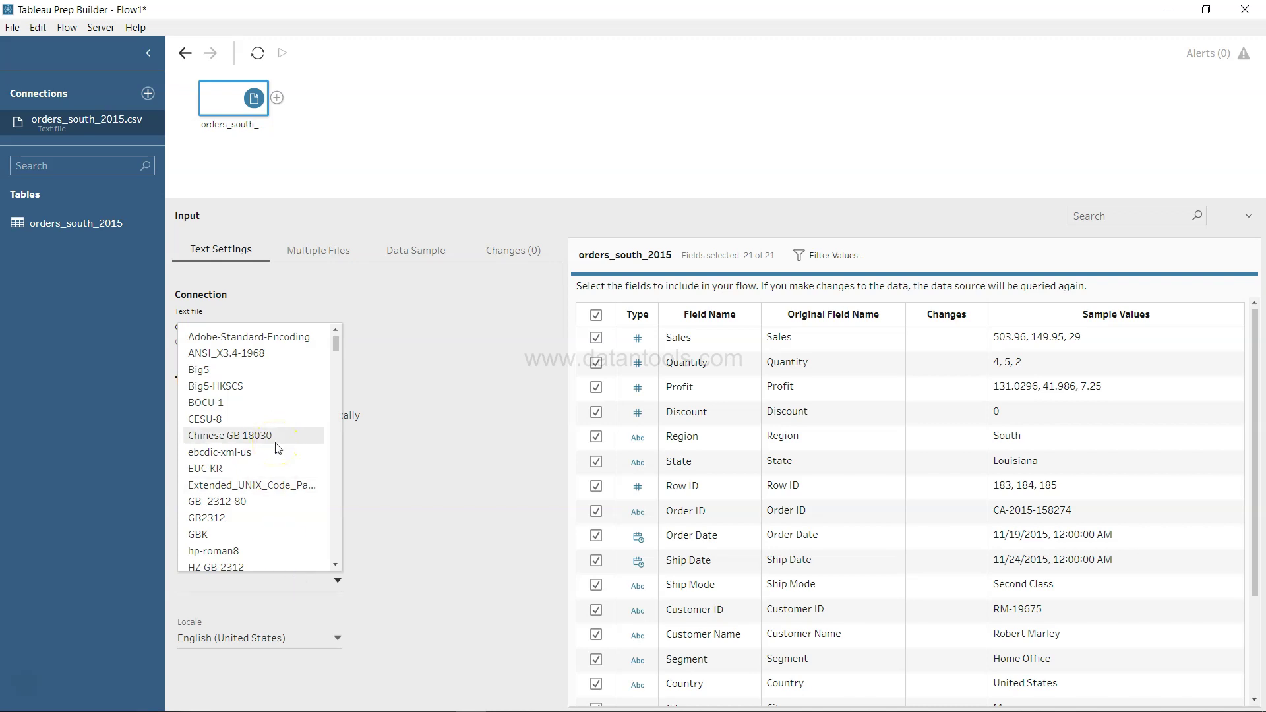
scroll(277, 448, "down", 20)
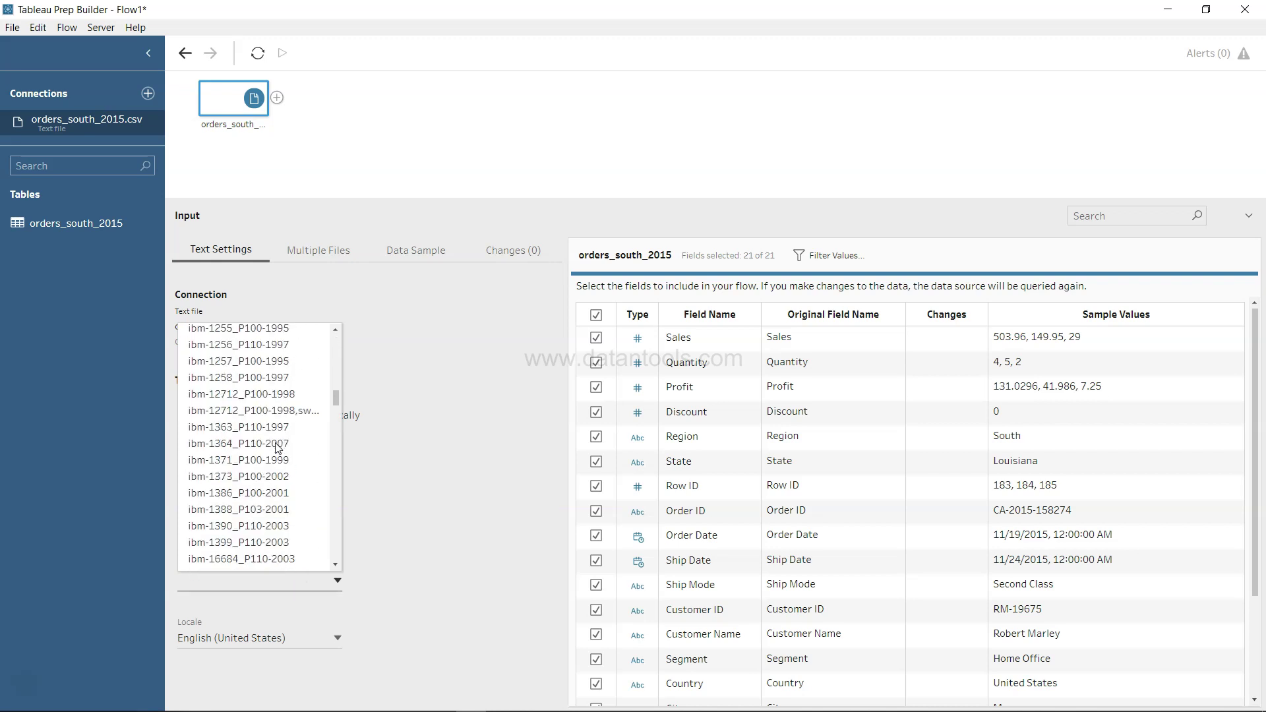
scroll(277, 448, "down", 5)
left_click(424, 547)
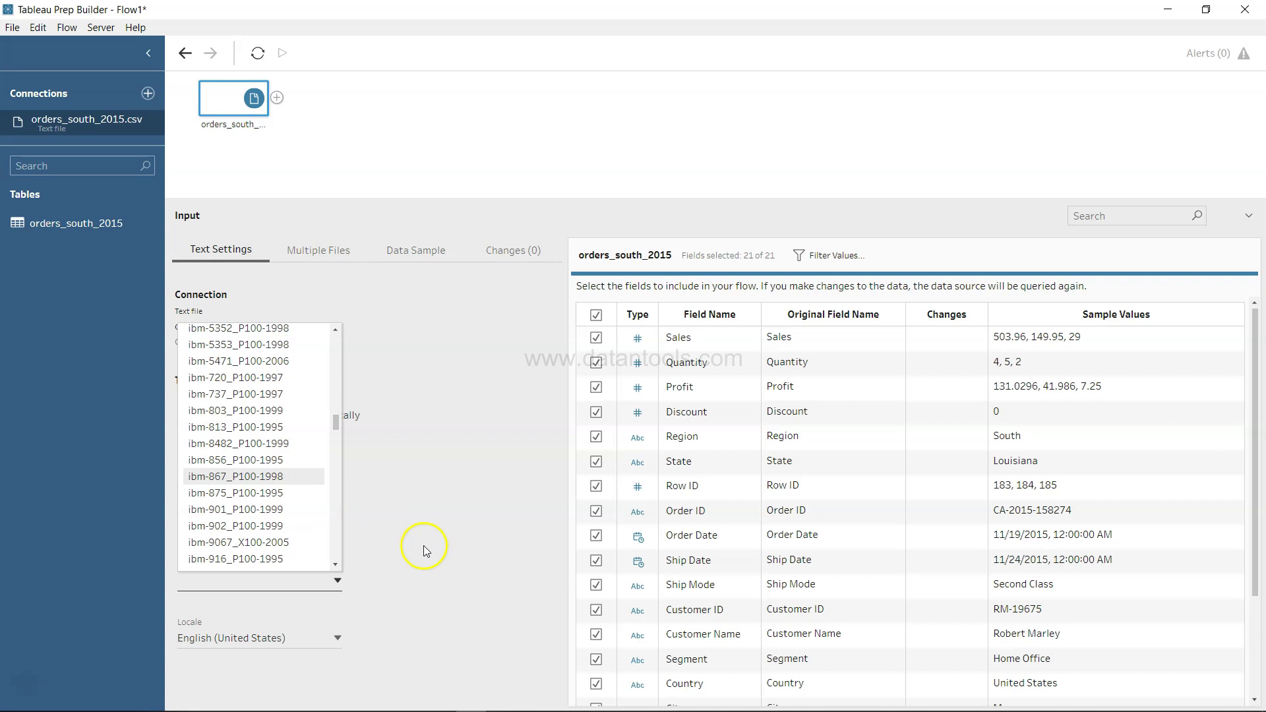
left_click(409, 581)
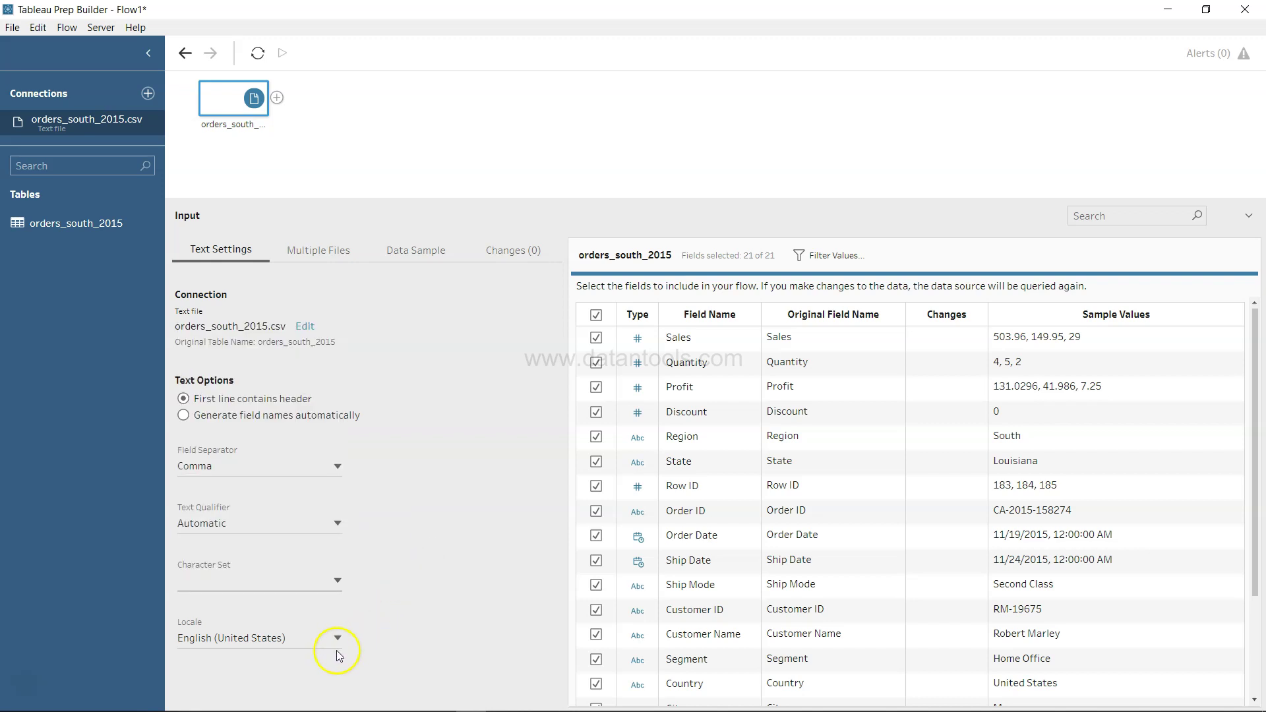
left_click(275, 645)
left_click(417, 624)
left_click(488, 565)
left_click(441, 460)
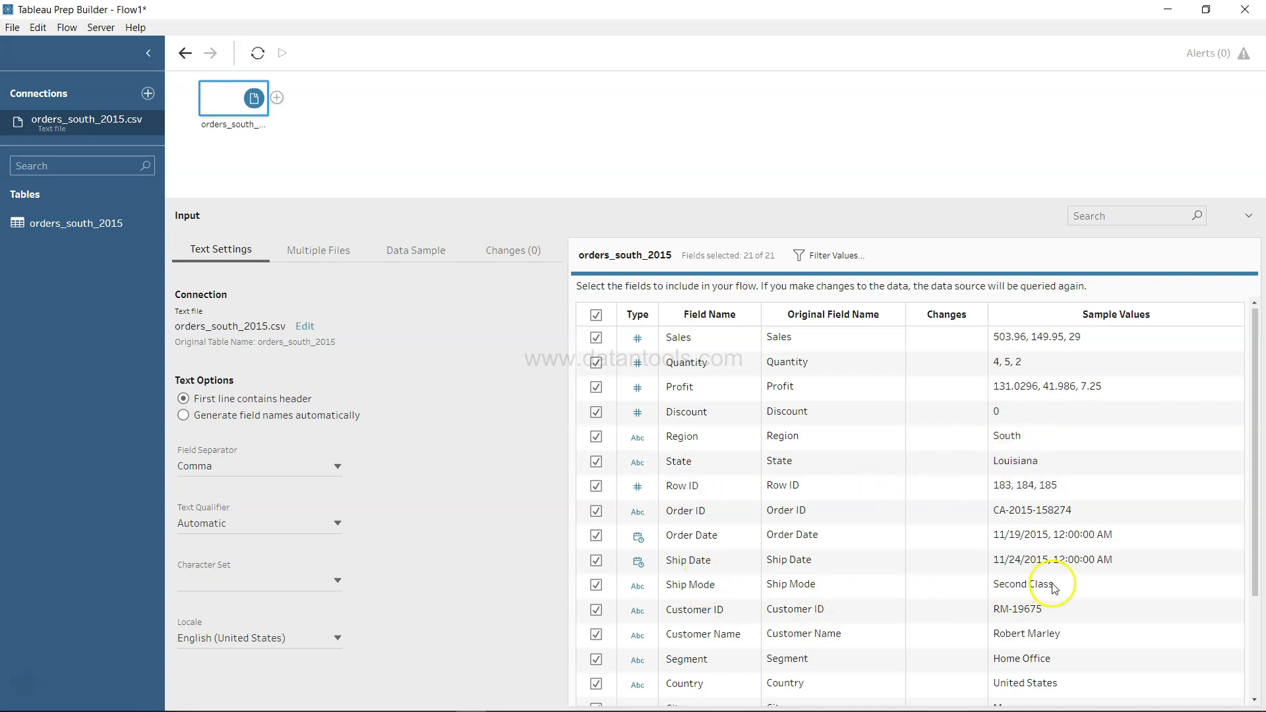
scroll(851, 625, "down", 3)
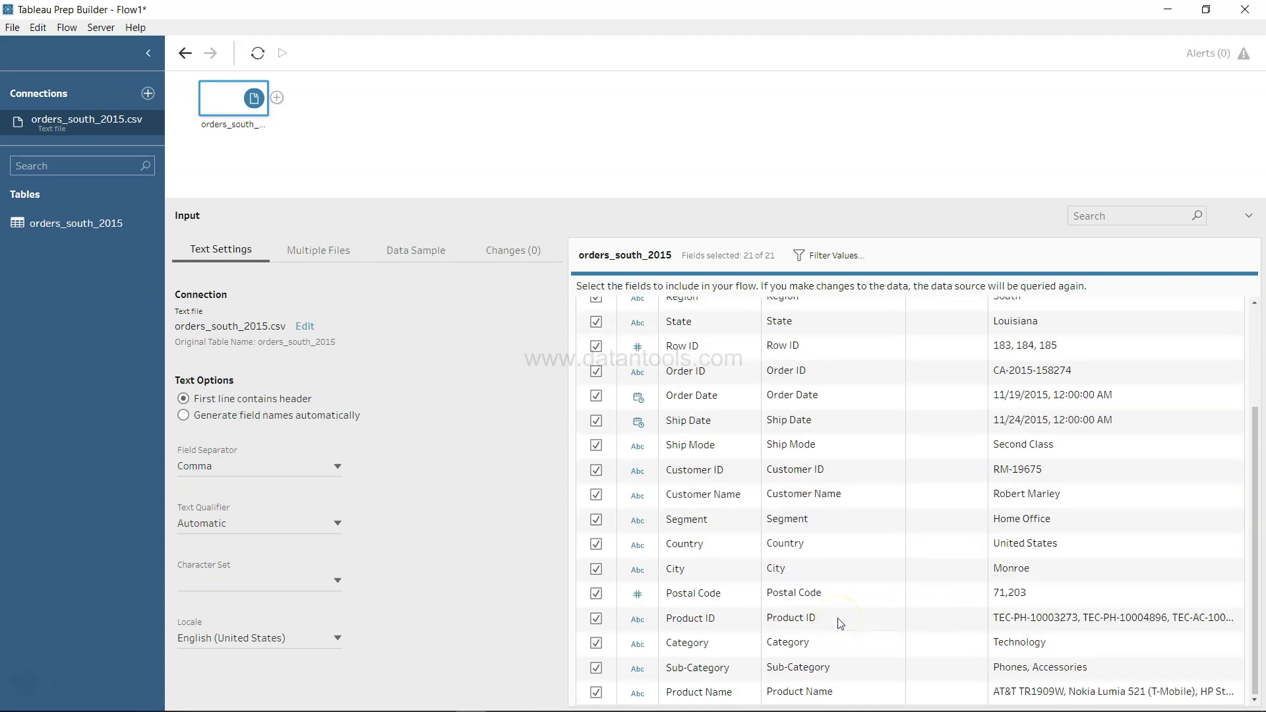
scroll(840, 624, "up", 3)
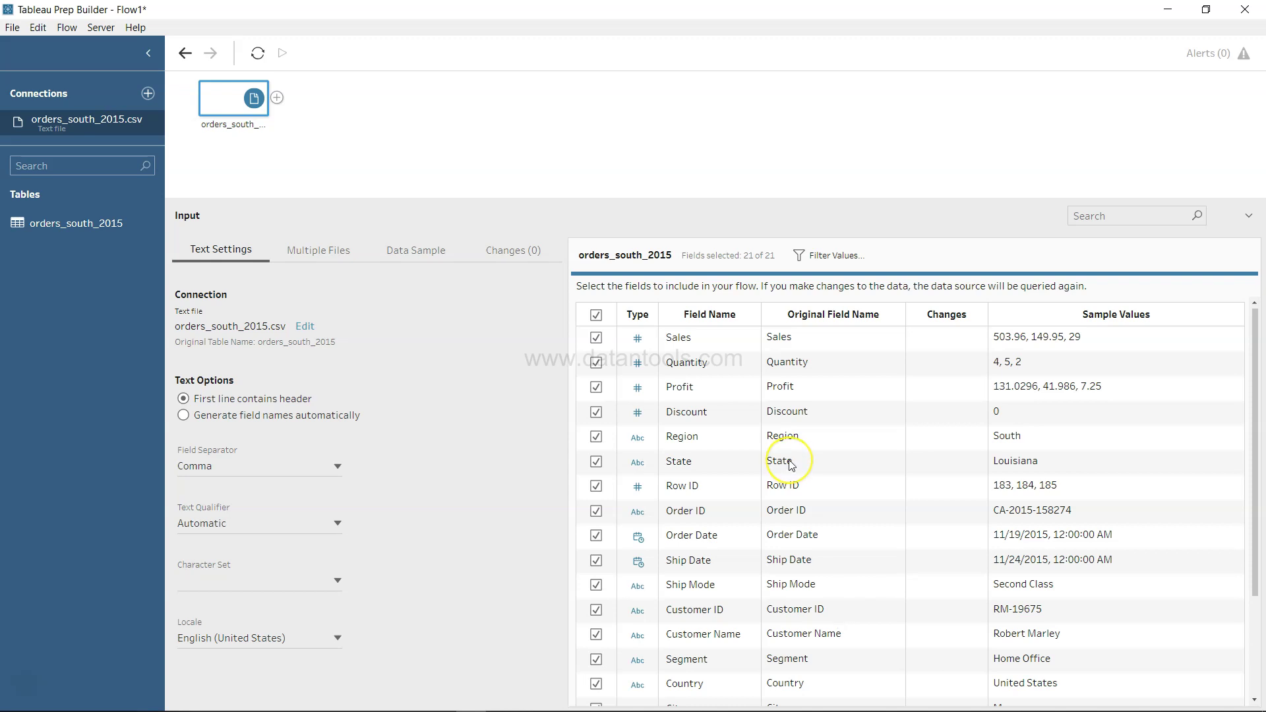
left_click(595, 438)
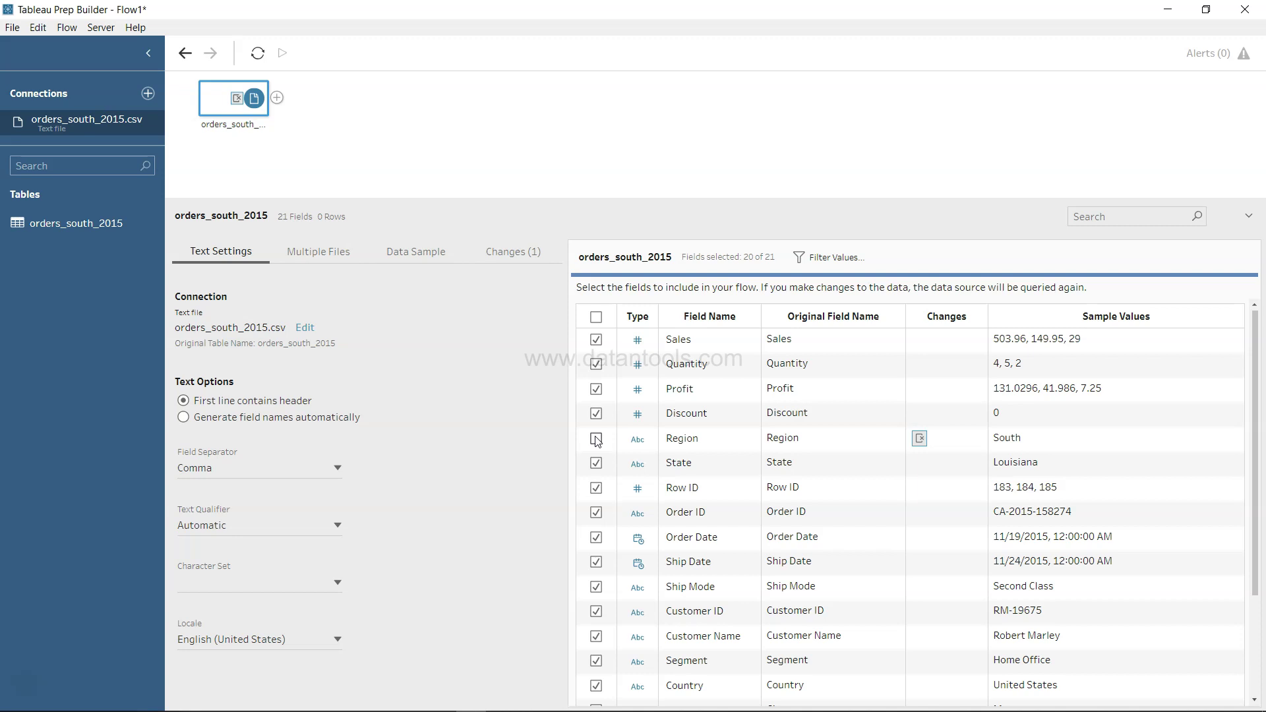
left_click(596, 439)
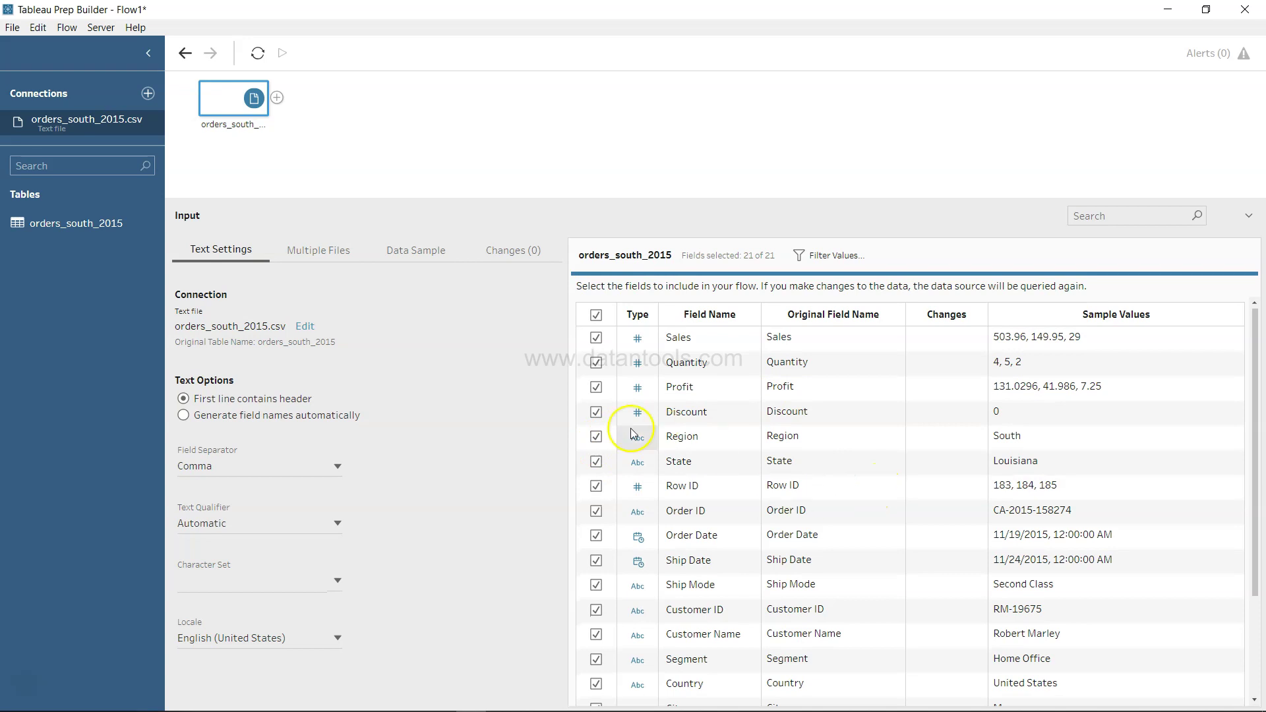
scroll(623, 526, "down", 3)
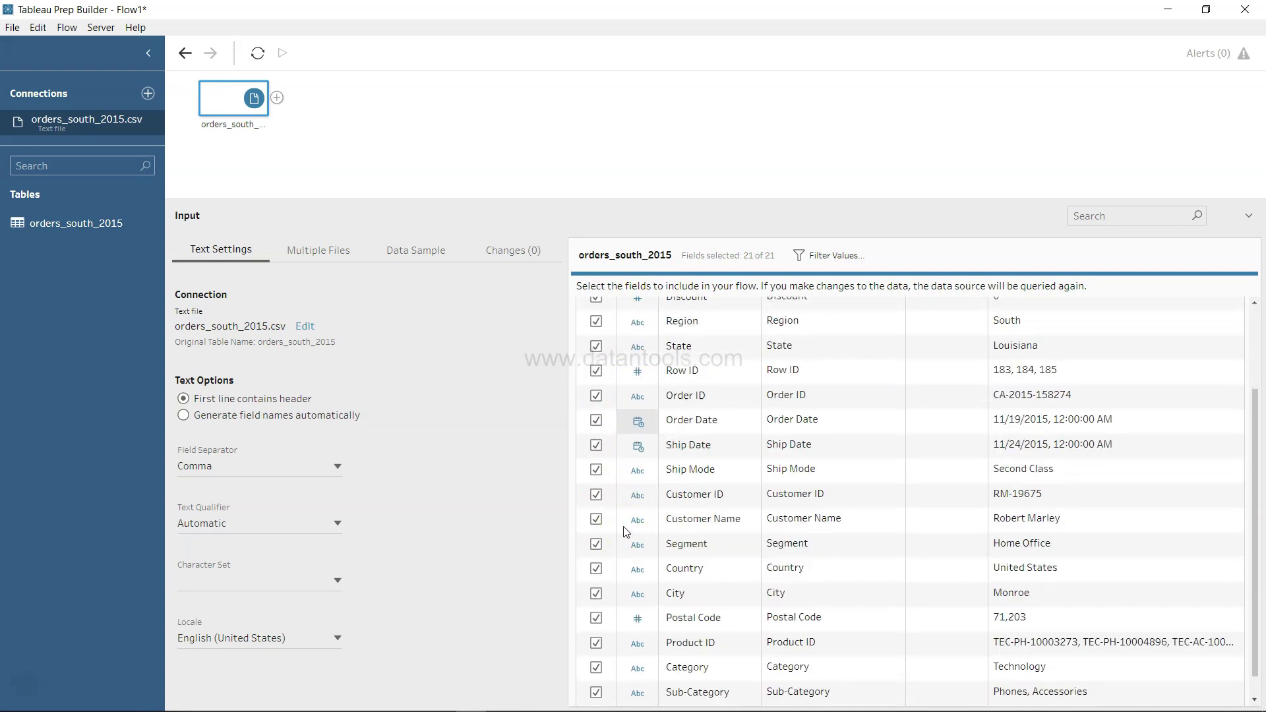
scroll(623, 526, "up", 3)
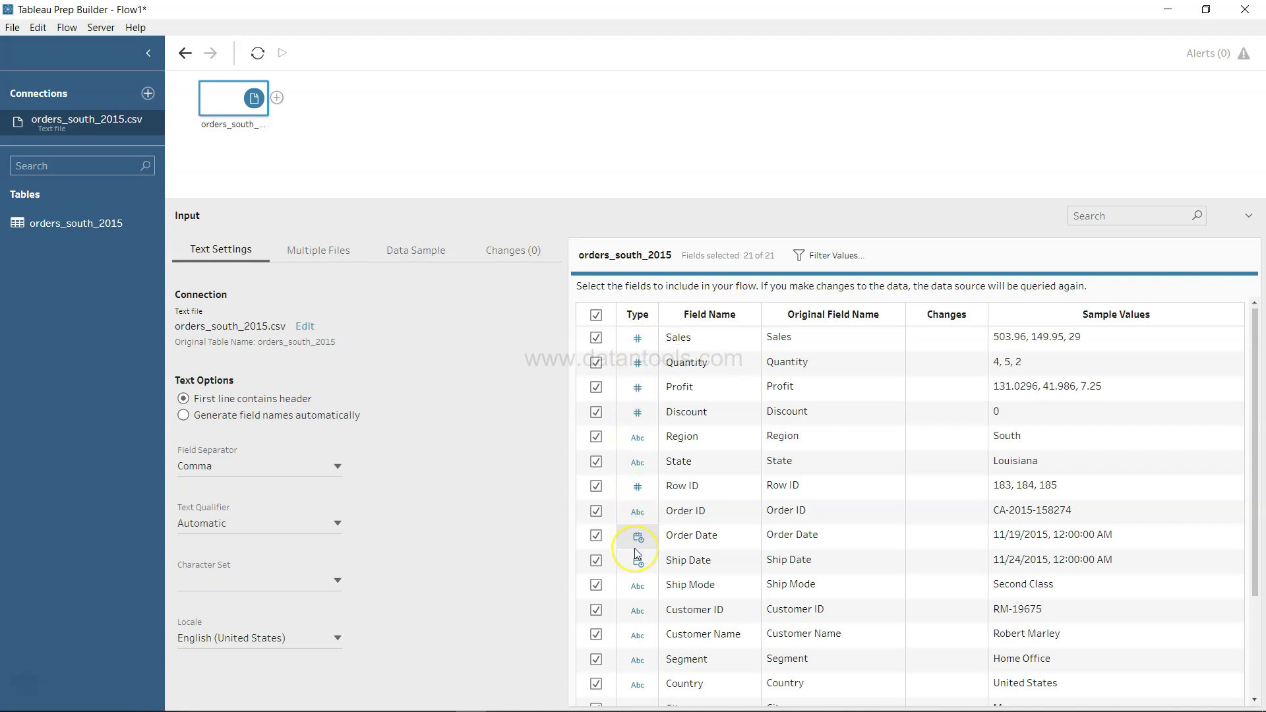
scroll(636, 549, "down", 3)
scroll(636, 550, "up", 3)
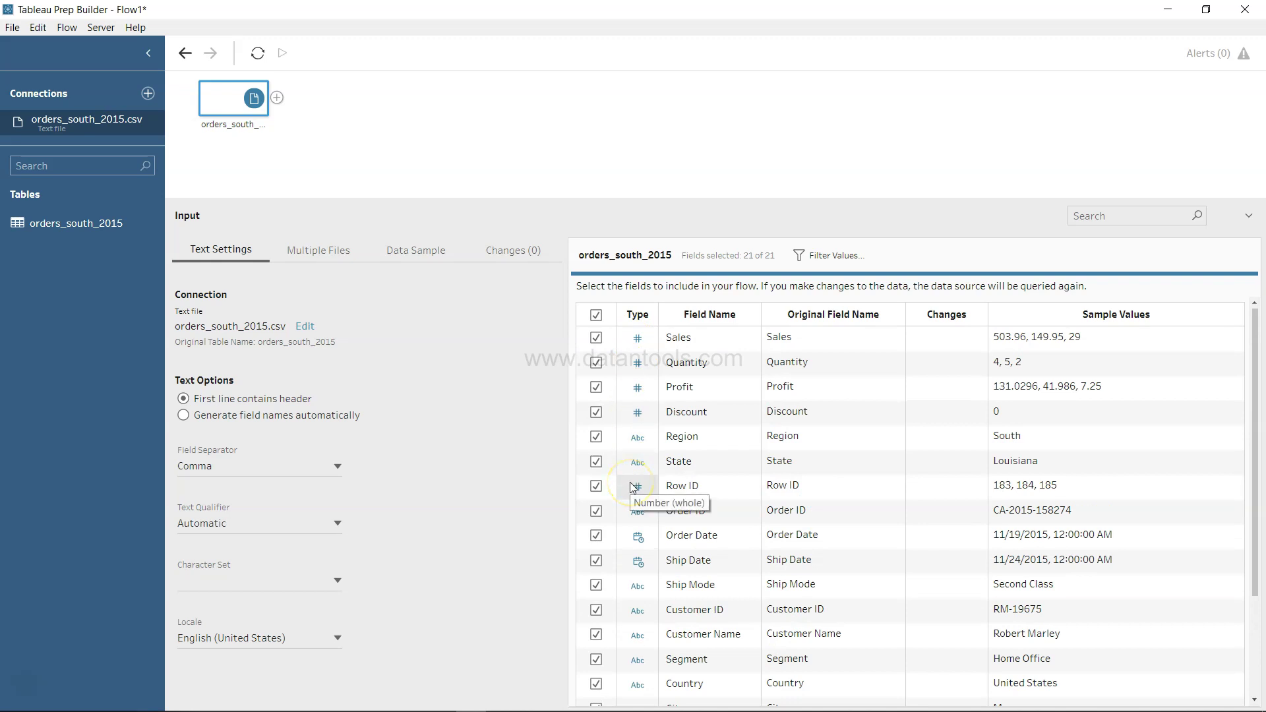
left_click(634, 343)
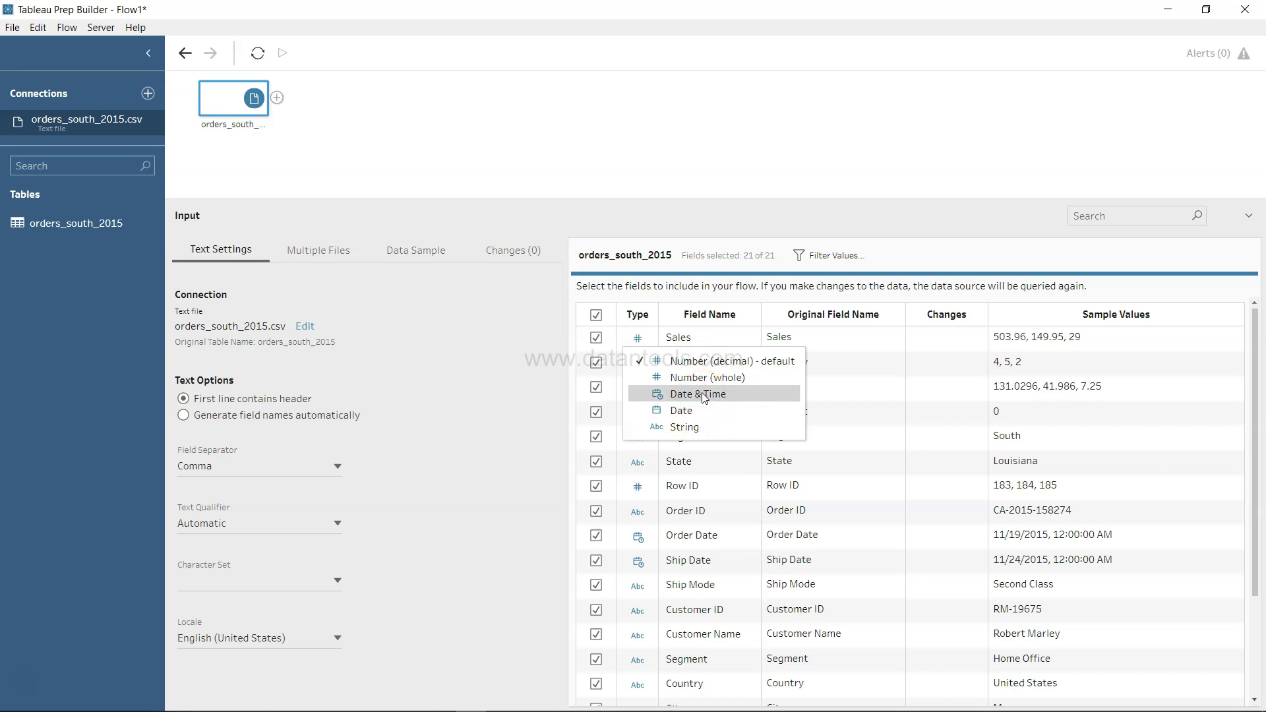
left_click(725, 328)
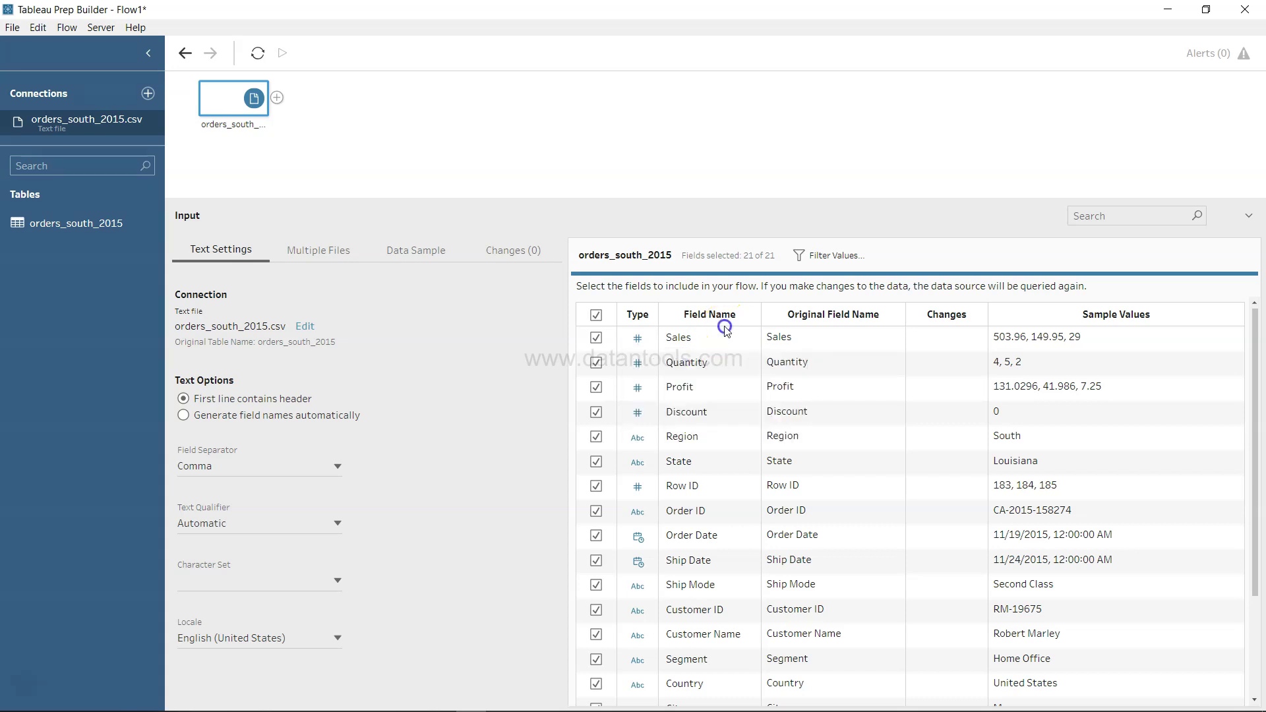
left_click(689, 334)
Add a Ship Mode = 'First Class' filter to the orders_south_2015 input, previewing then saving it
left_click(844, 259)
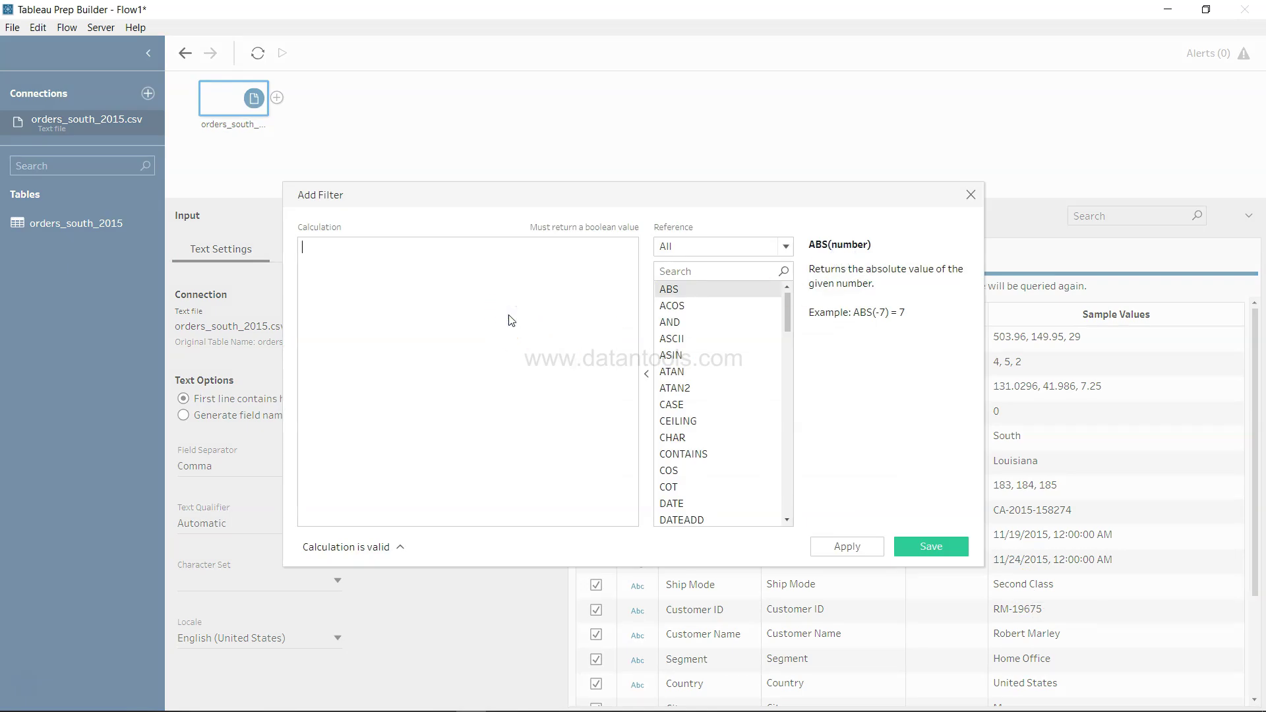
type("shi")
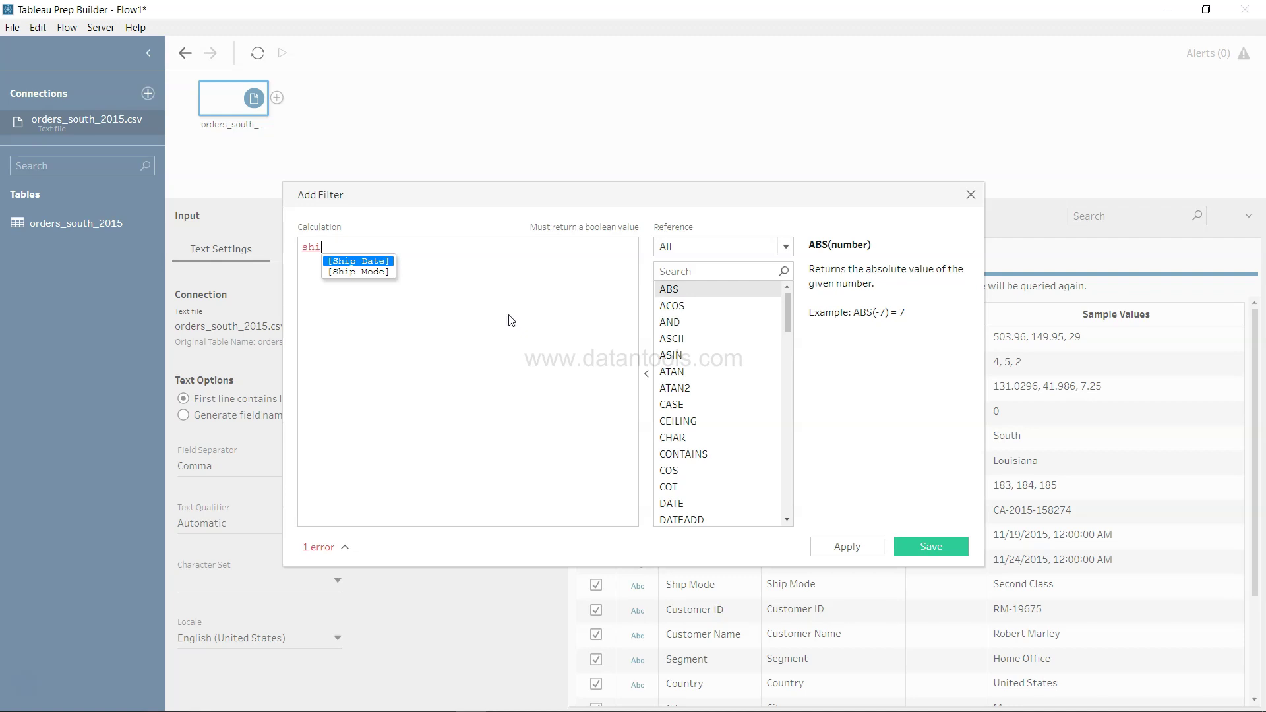
key("Down")
key("Return")
type("=")
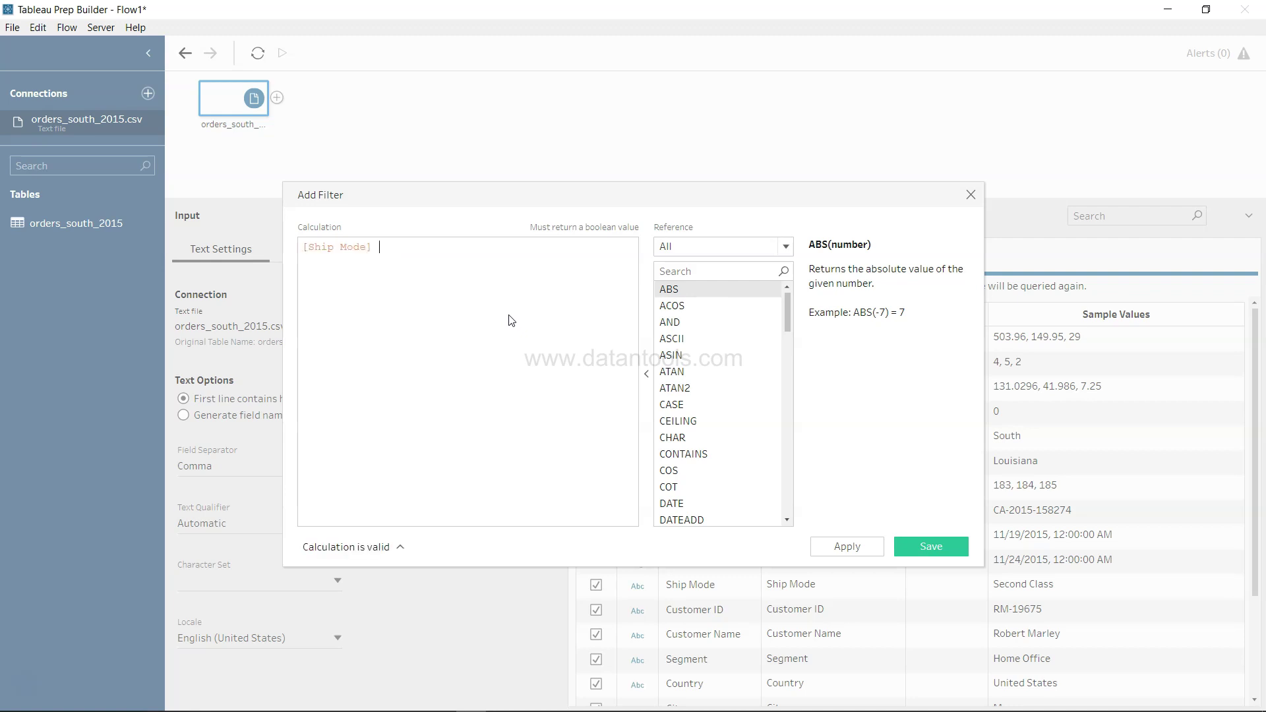
type(" 'First Class'")
left_click(848, 546)
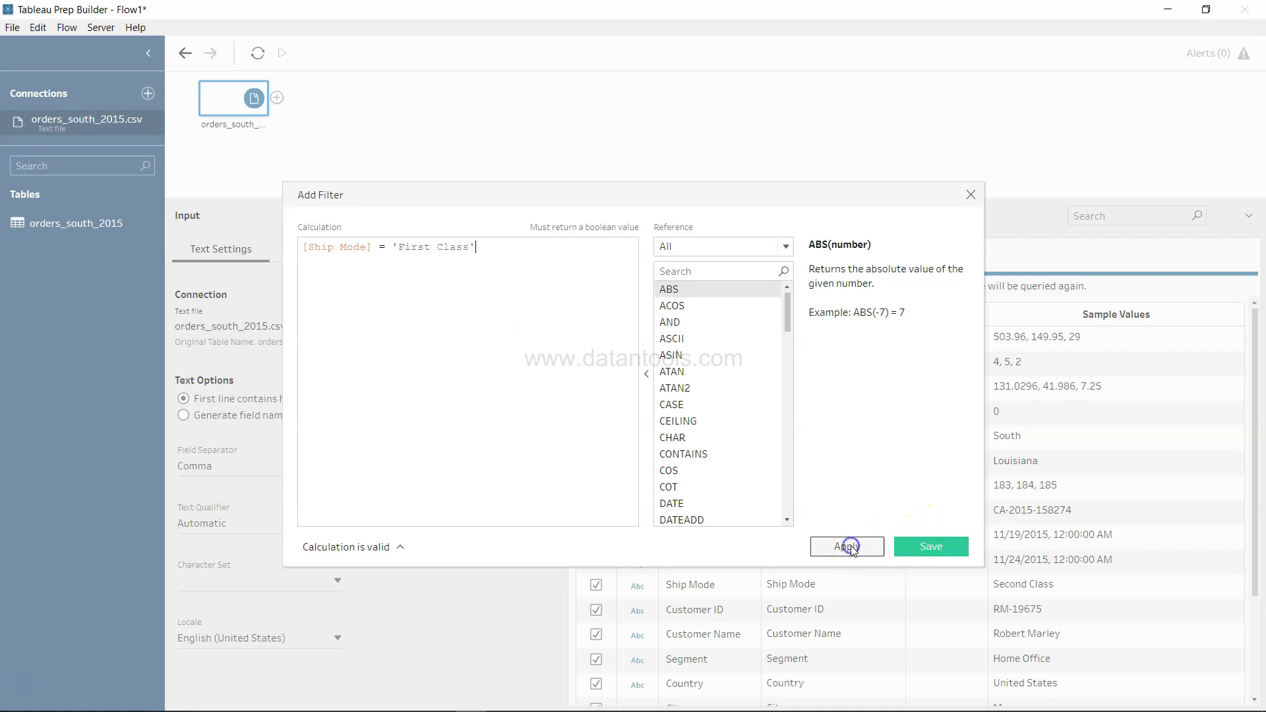
left_click(928, 546)
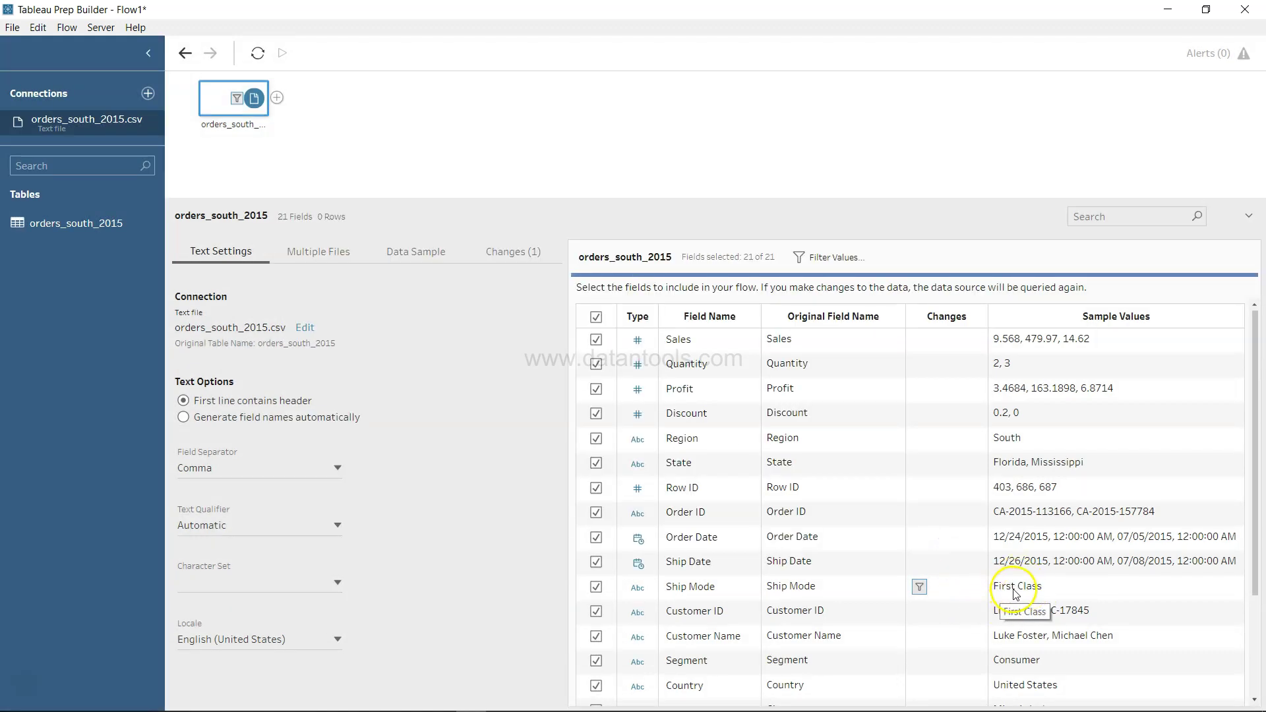
Delete the Ship Mode filter, leaving zero recorded changes on the input
mouse_move(919, 589)
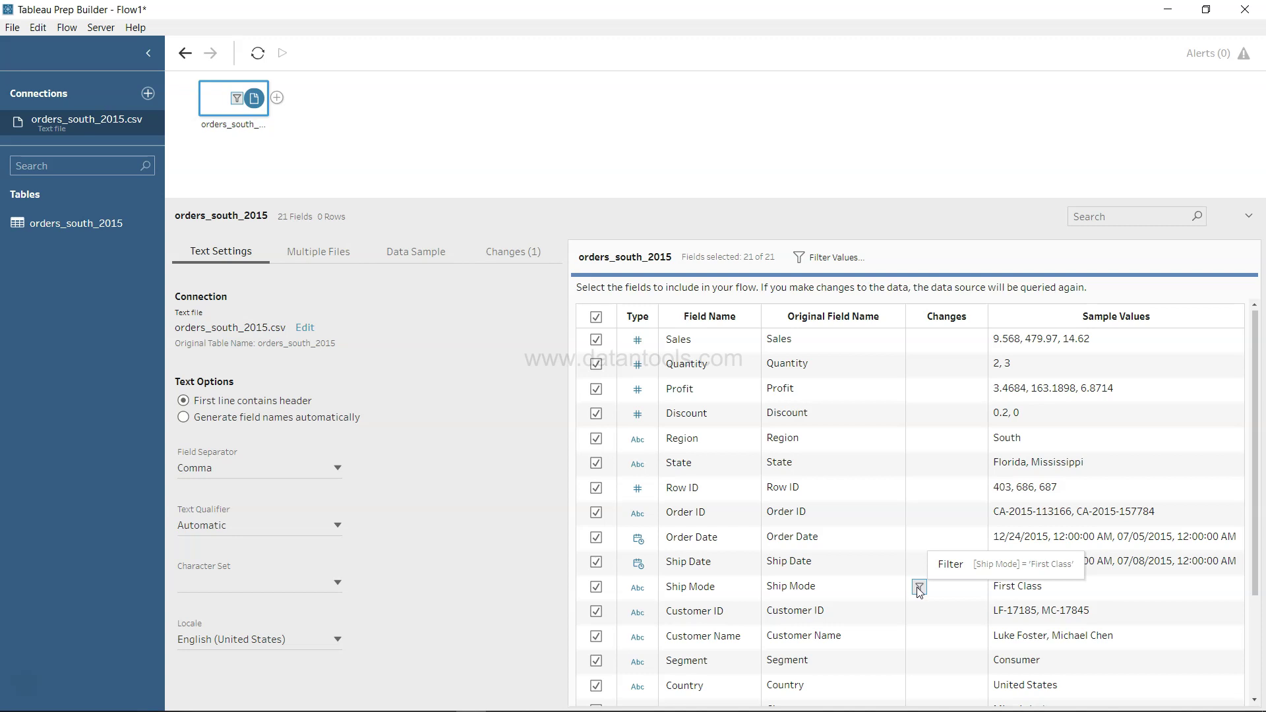
left_click(919, 586)
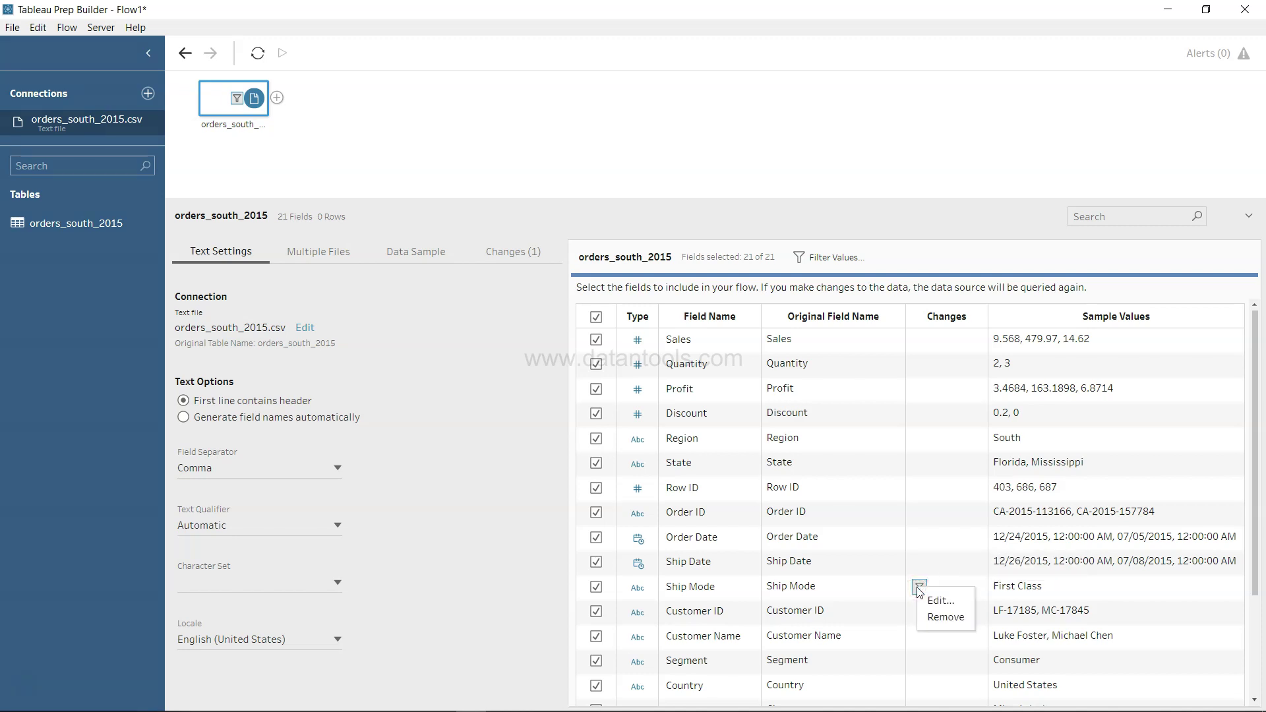
left_click(948, 619)
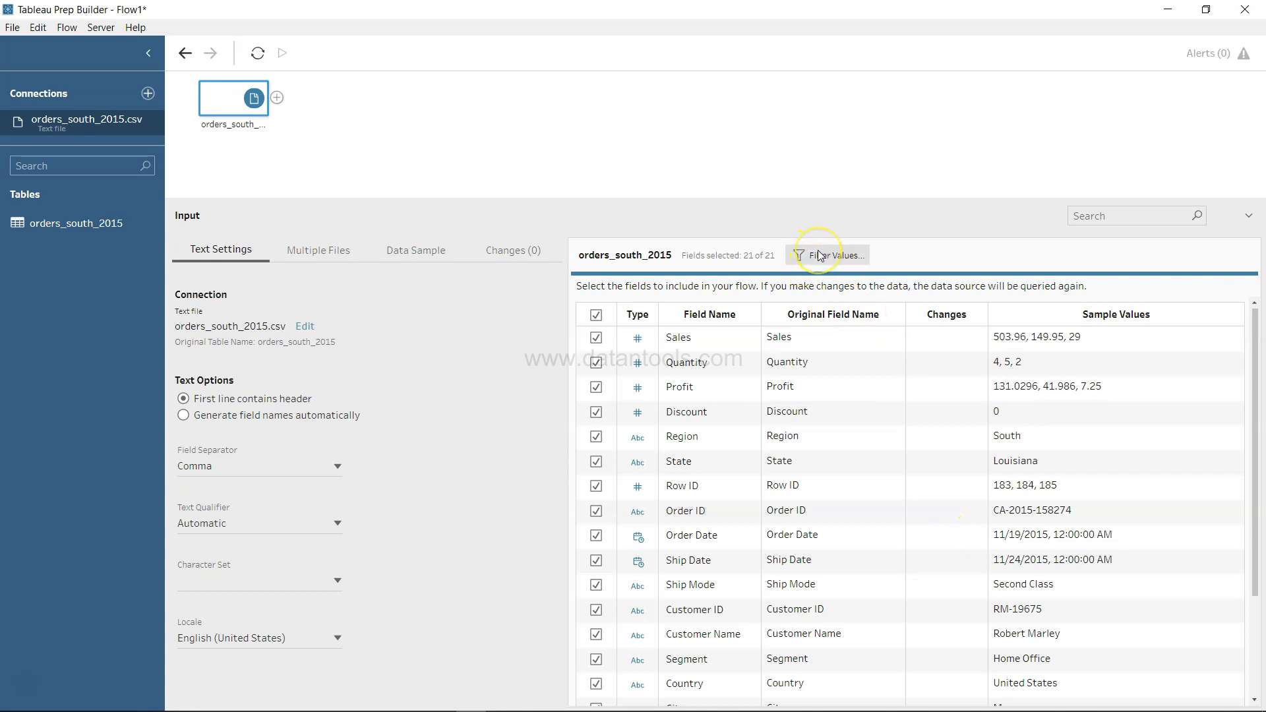
Open an Add Filter dialog and close it unused, with no calculation entered
left_click(850, 257)
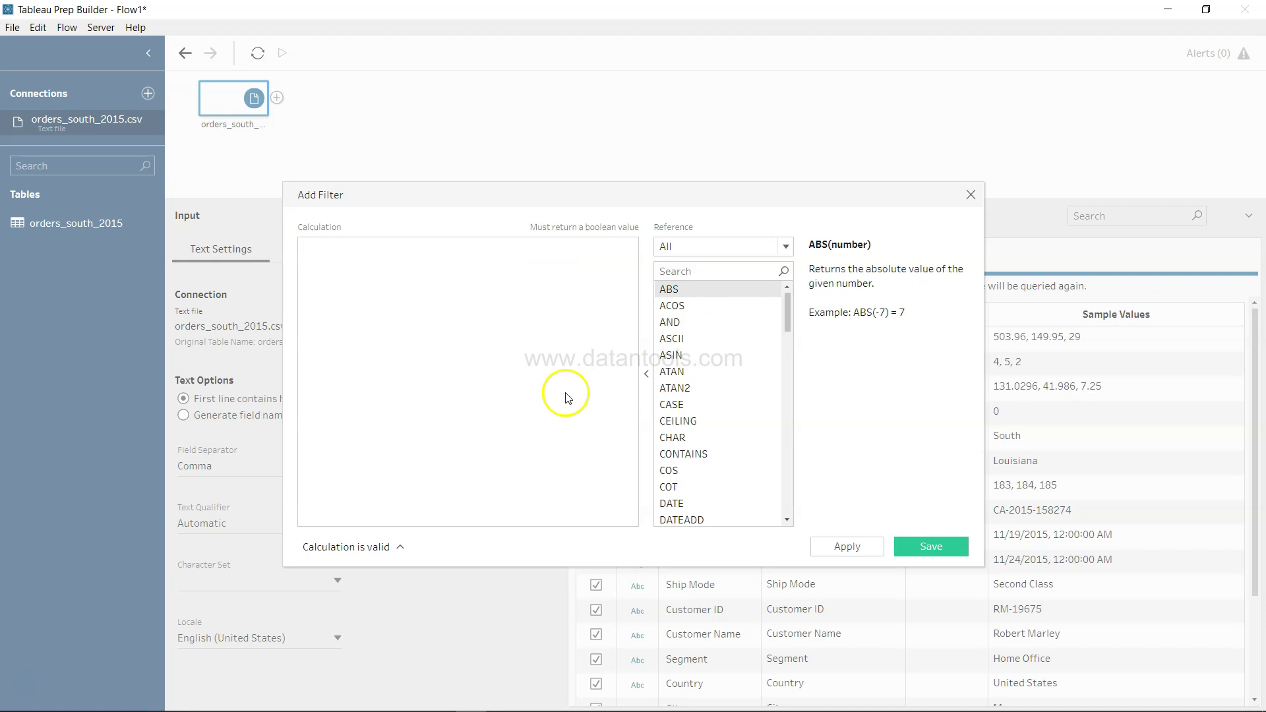
left_click(516, 420)
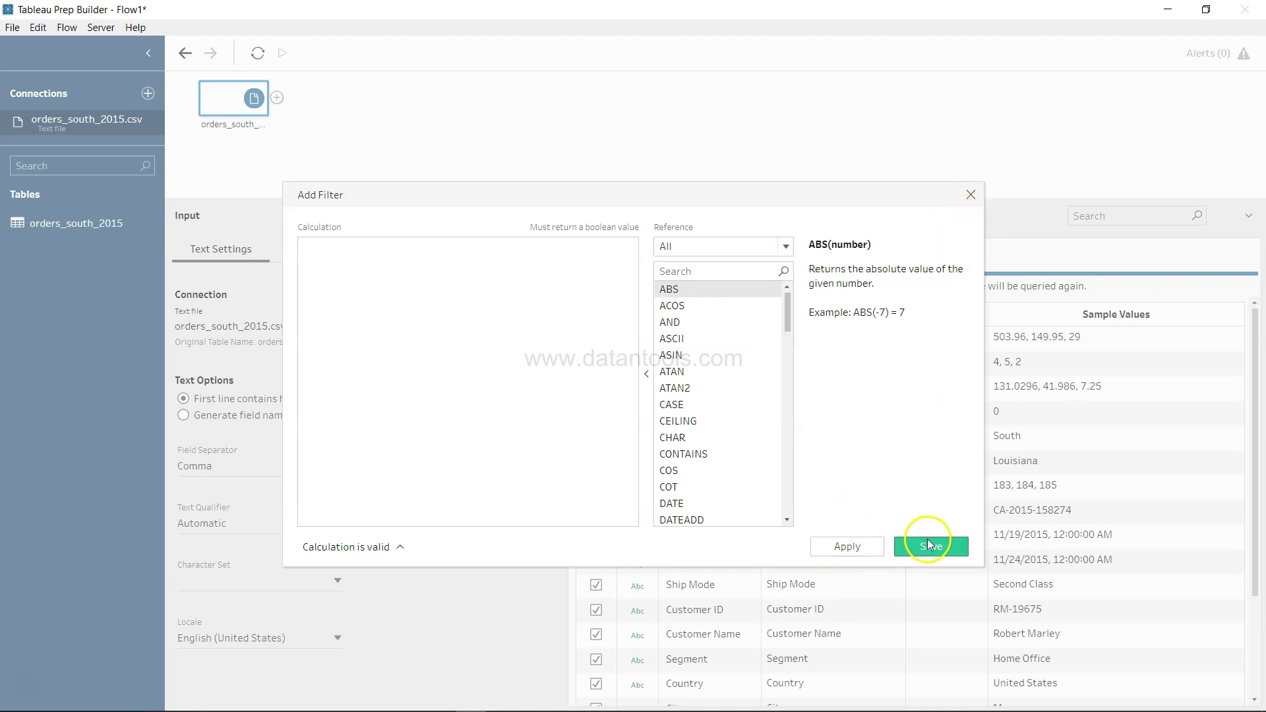
left_click(971, 196)
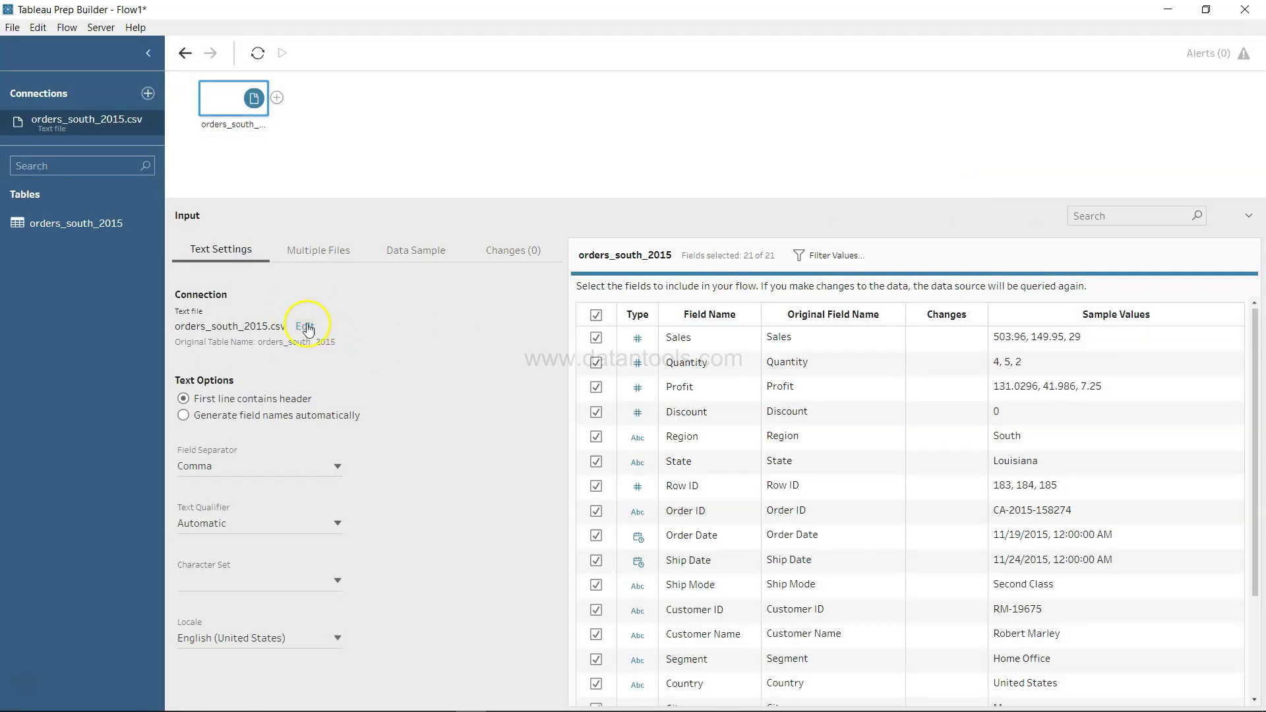
Switch the input to a wildcard union on Multiple Files and enter an orders pattern
left_click(324, 252)
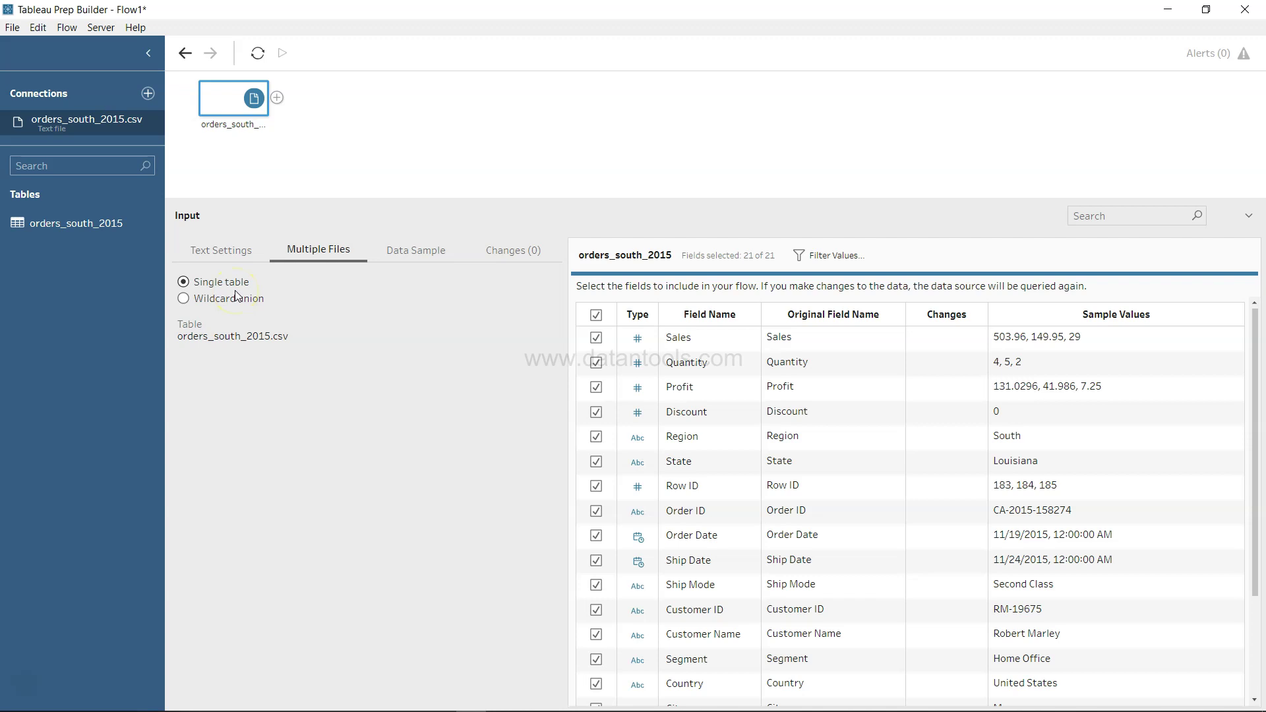
left_click(192, 306)
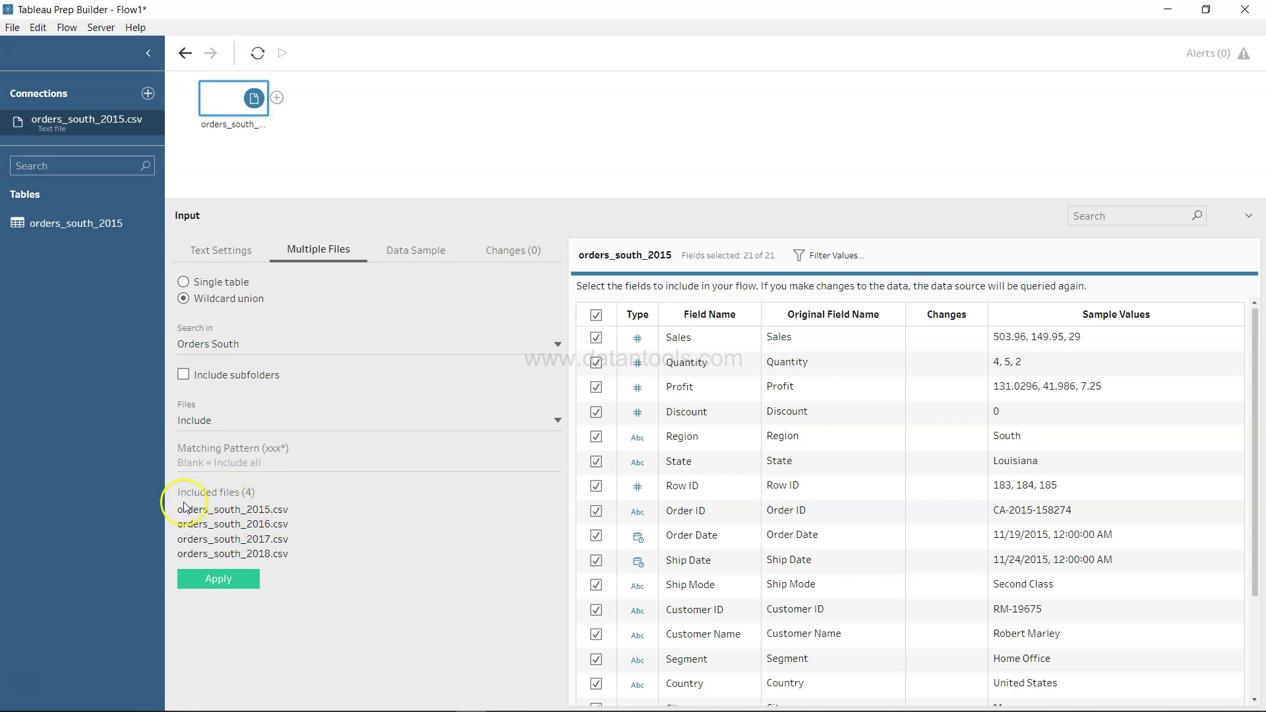
left_click(266, 525)
left_click(270, 553)
left_click(257, 464)
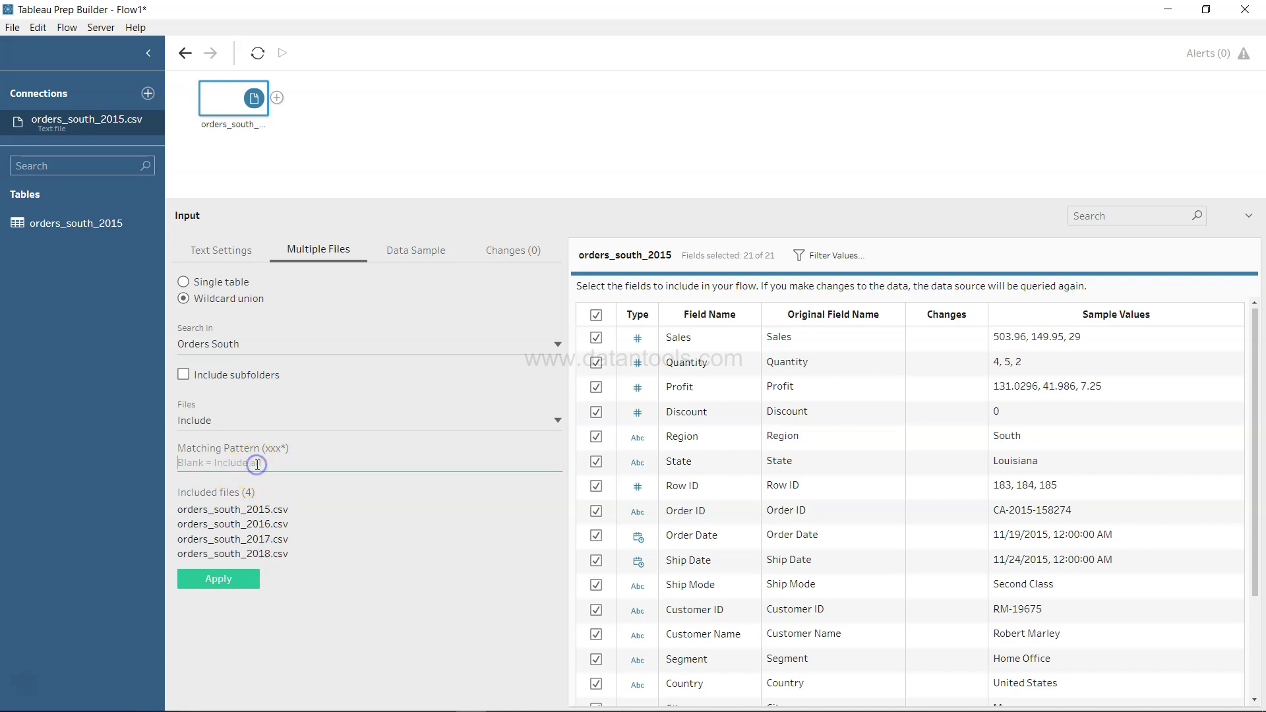
type("orders*")
left_click(249, 576)
Correct the matching pattern to orders* and apply the wildcard union
key("ctrl+a")
type("abc")
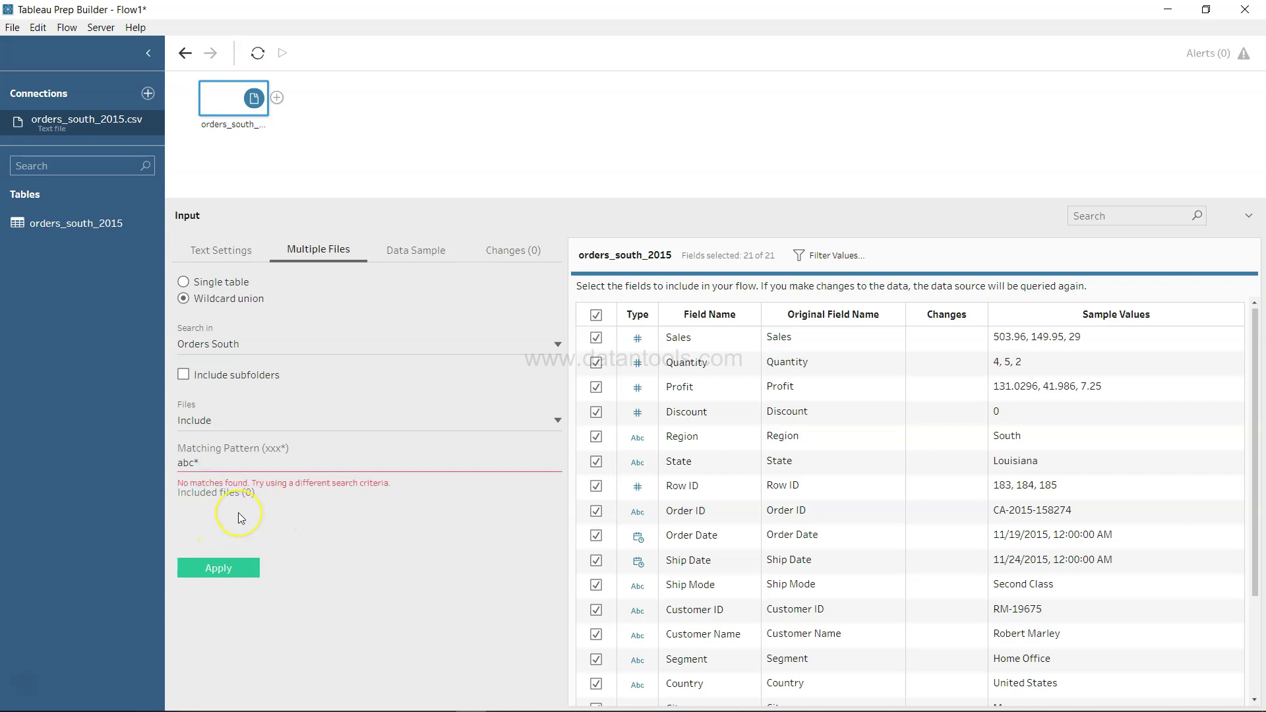
left_click(187, 460)
double_click(203, 459)
type("orders*")
left_click(223, 534)
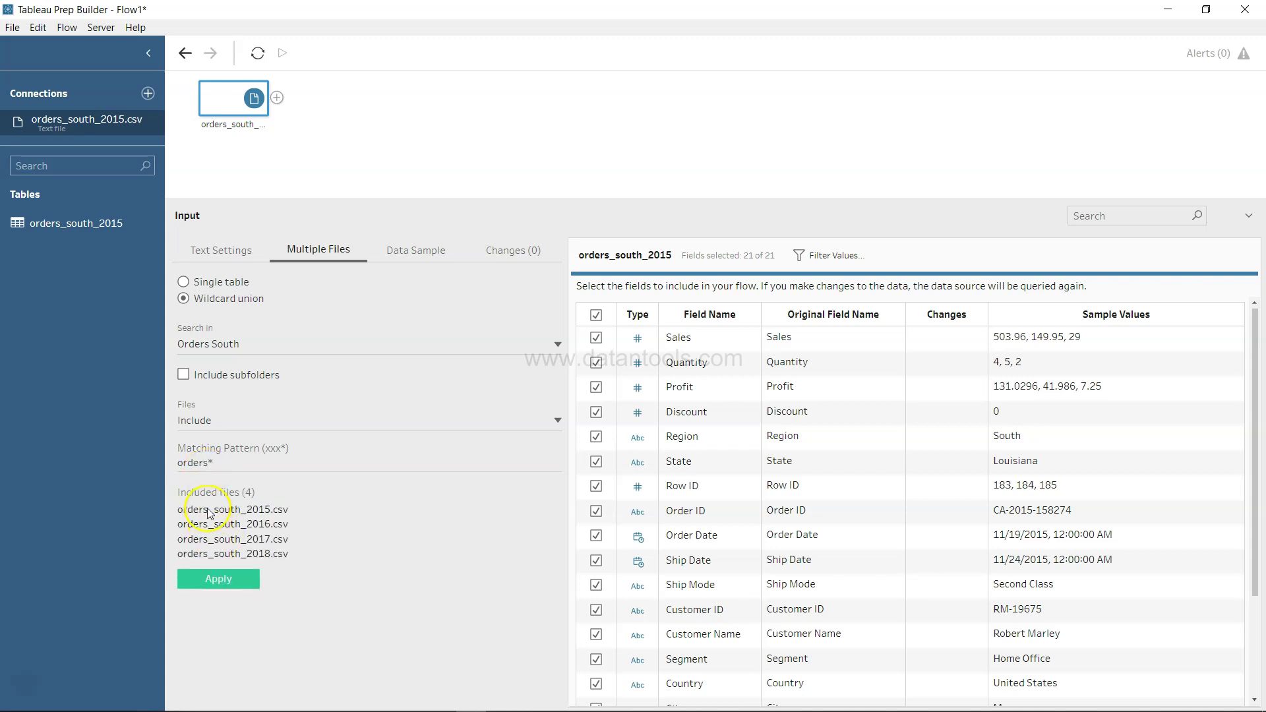
left_click(224, 533)
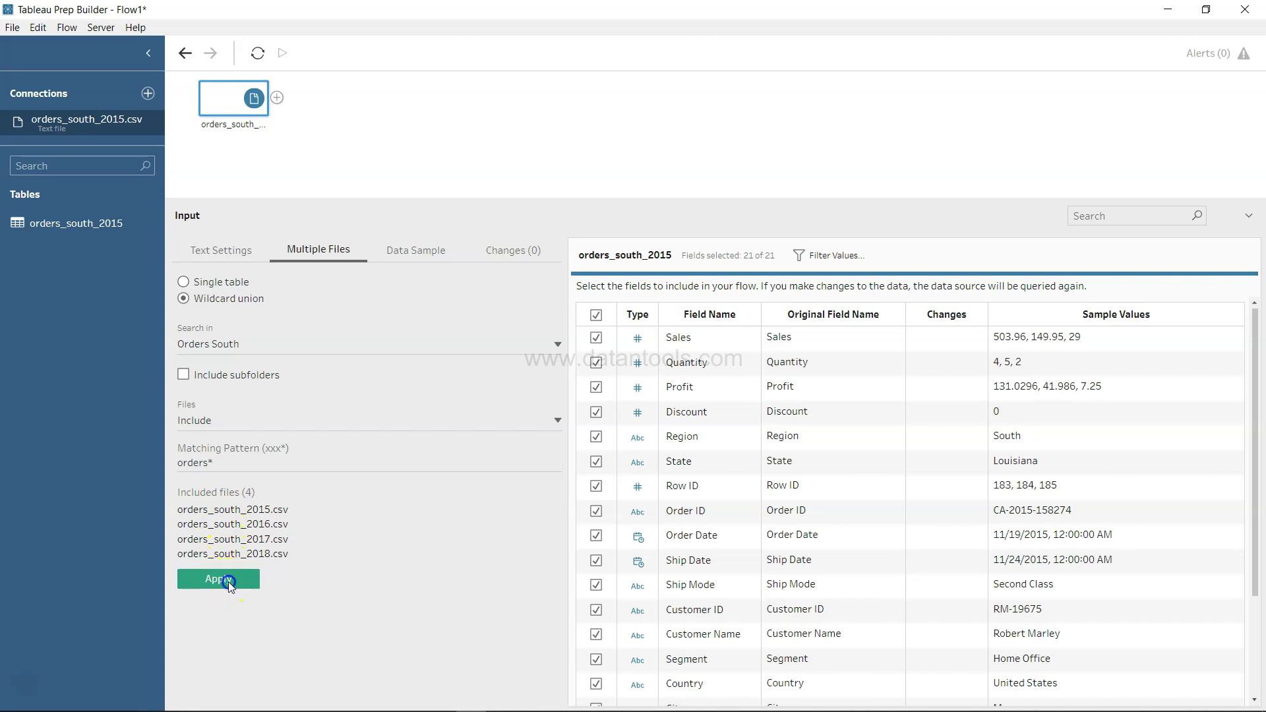
left_click(228, 581)
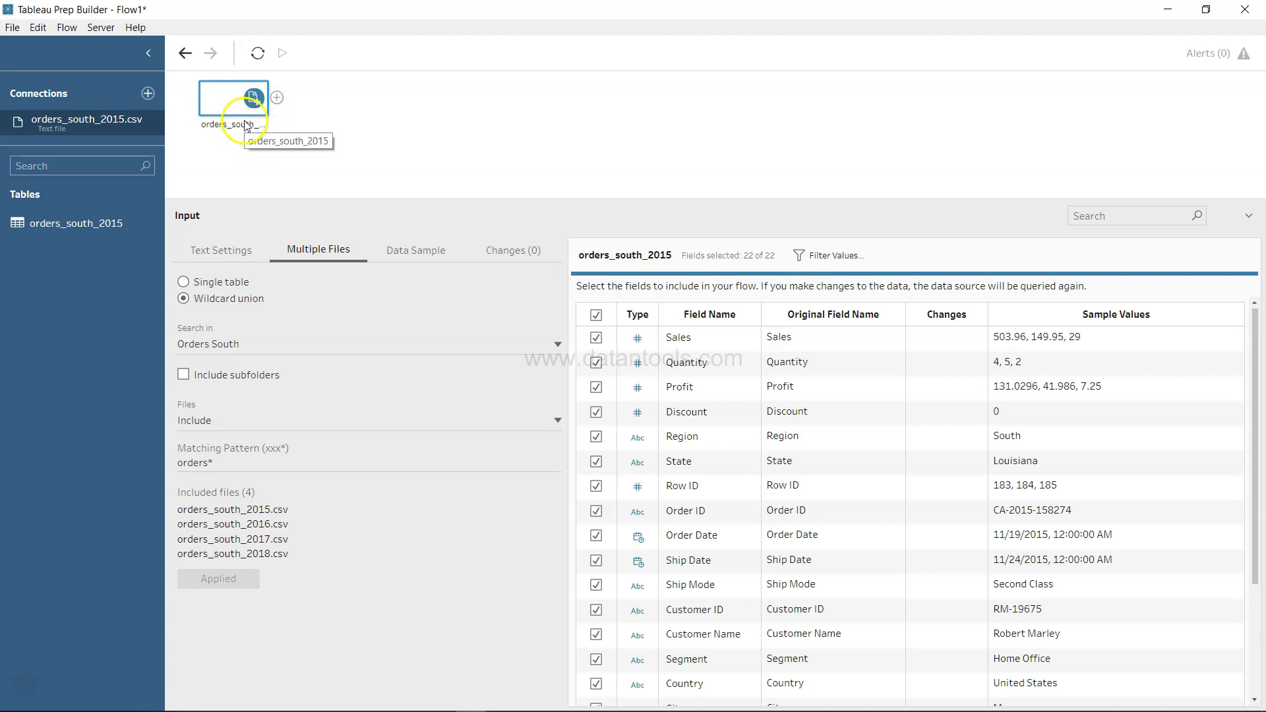
left_click(230, 579)
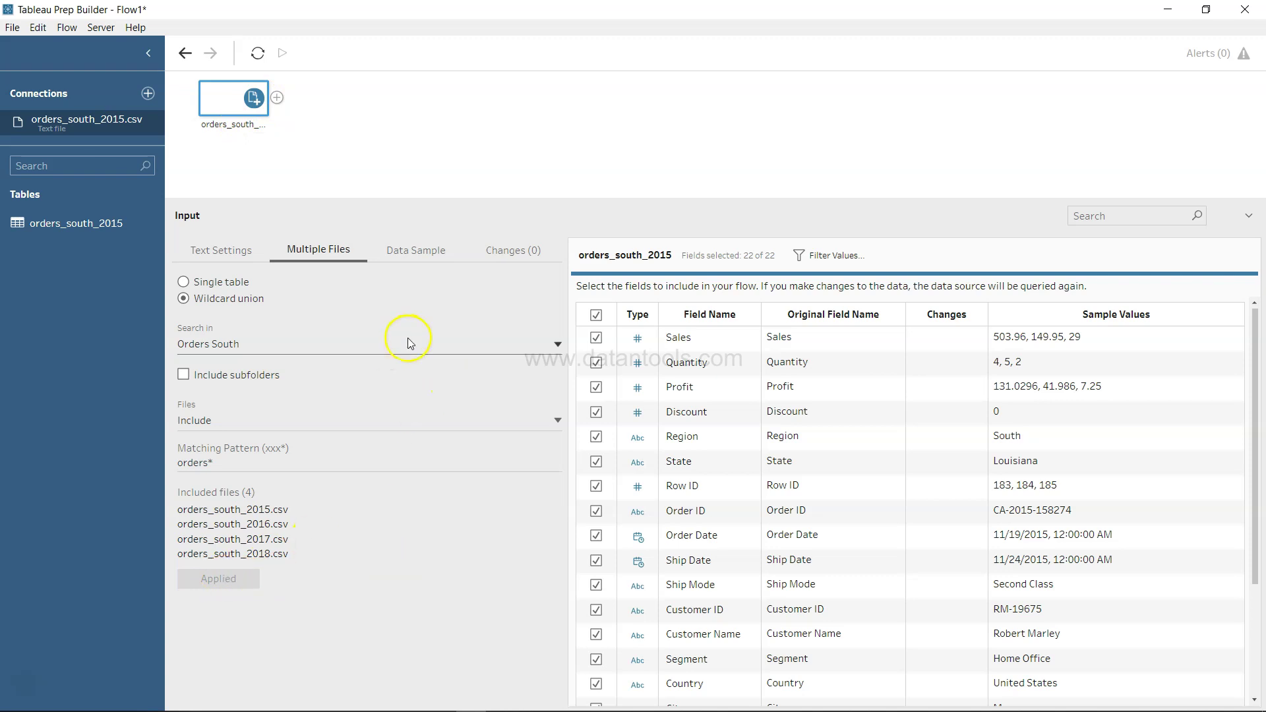
left_click(417, 251)
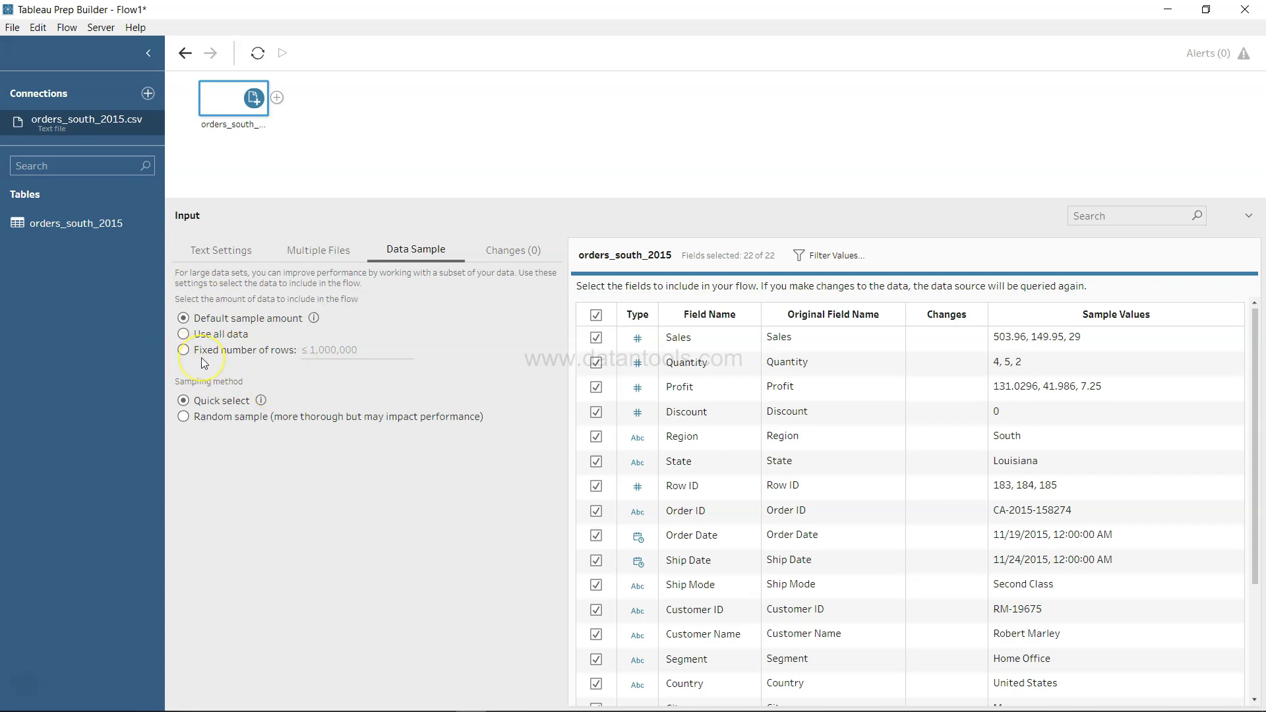
Switch the input's data sample to Fixed number of rows
left_click(184, 351)
Try Random sample and fixed rows, then settle on Quick select with Default sample amount
left_click(213, 417)
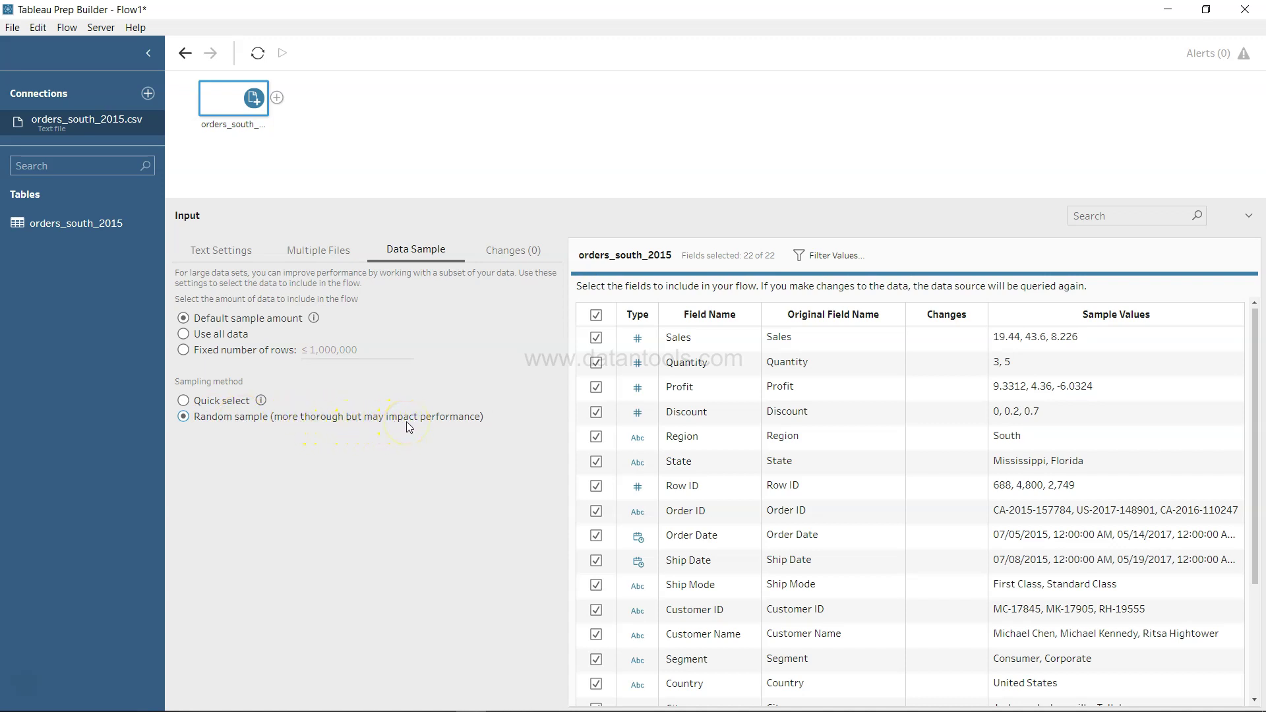
left_click(183, 402)
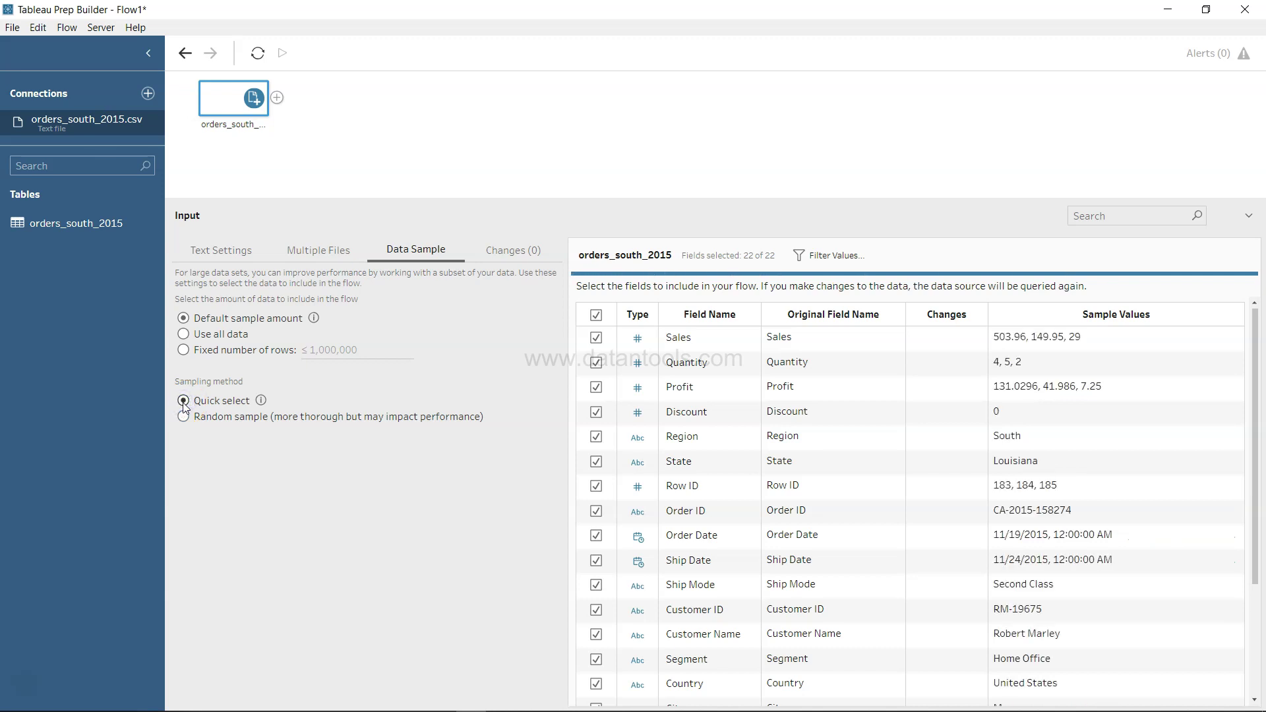
left_click(183, 350)
left_click(184, 318)
Confirm the Changes (0) list shows no data changes, then go back to Text Settings
left_click(528, 259)
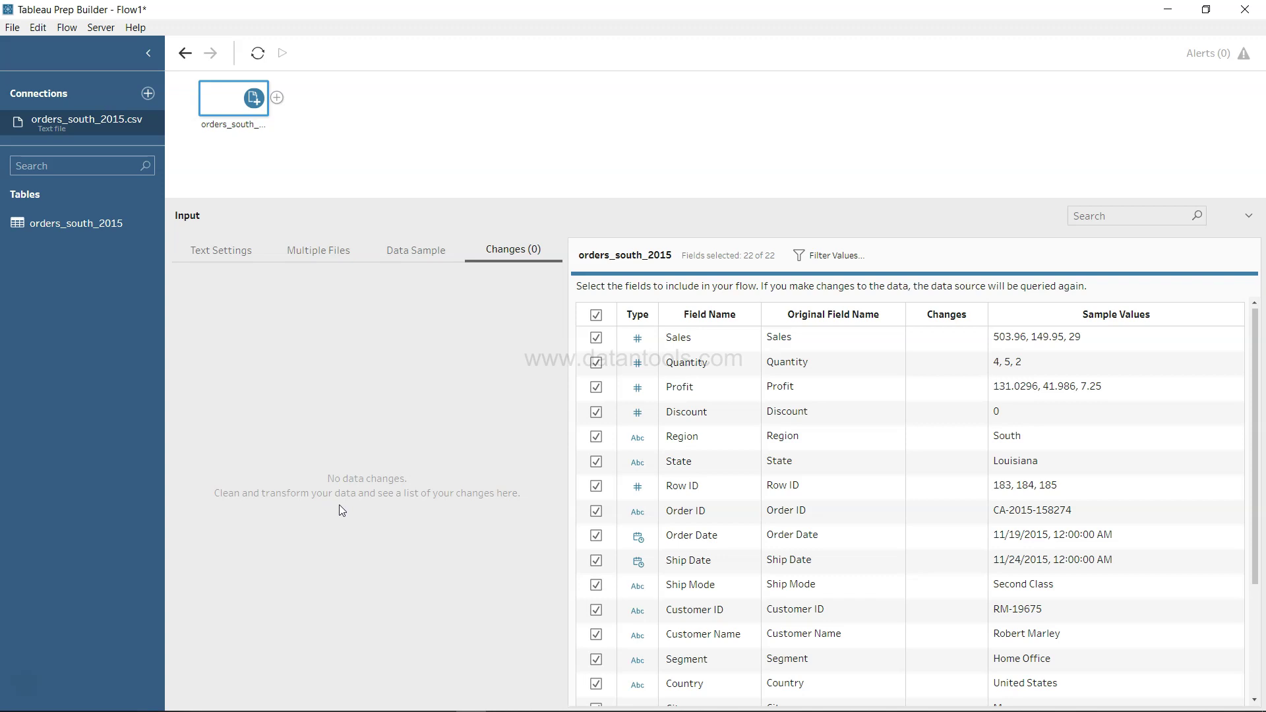
left_click(240, 251)
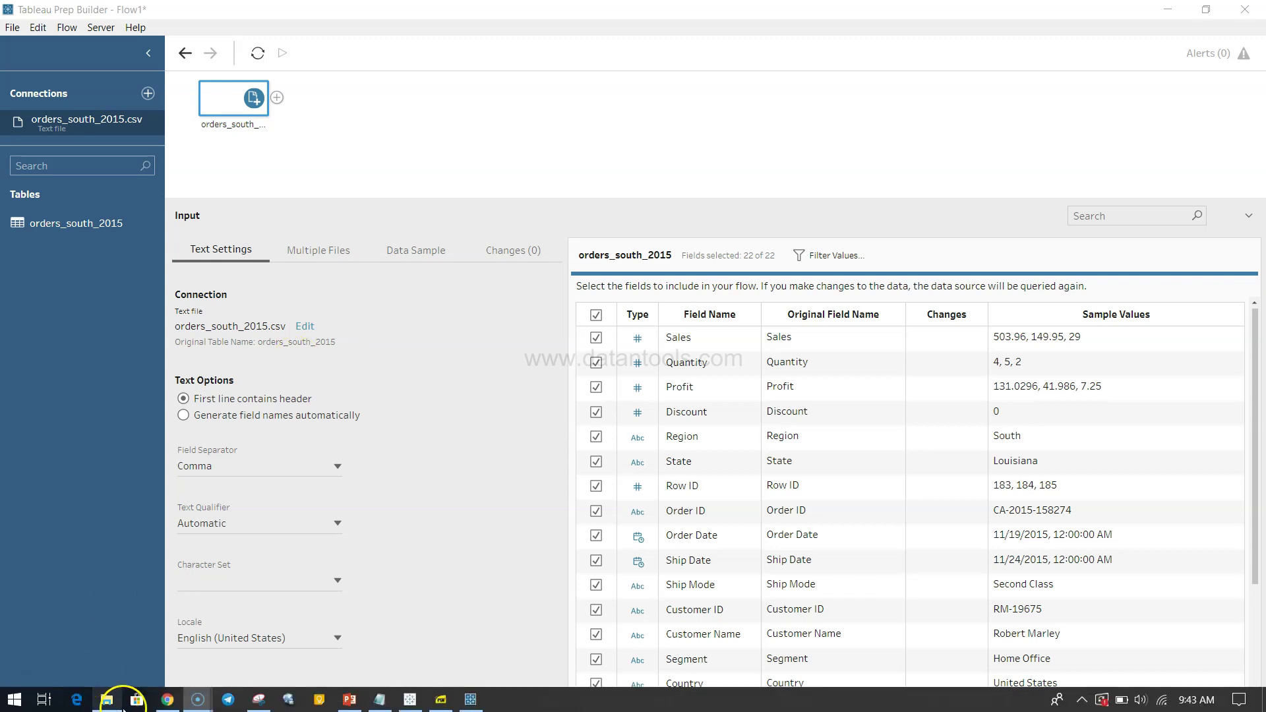
Drag Orders_Central, Orders_East and Orders_West from File Explorer's Orders folder onto the flow canvas
left_click(107, 699)
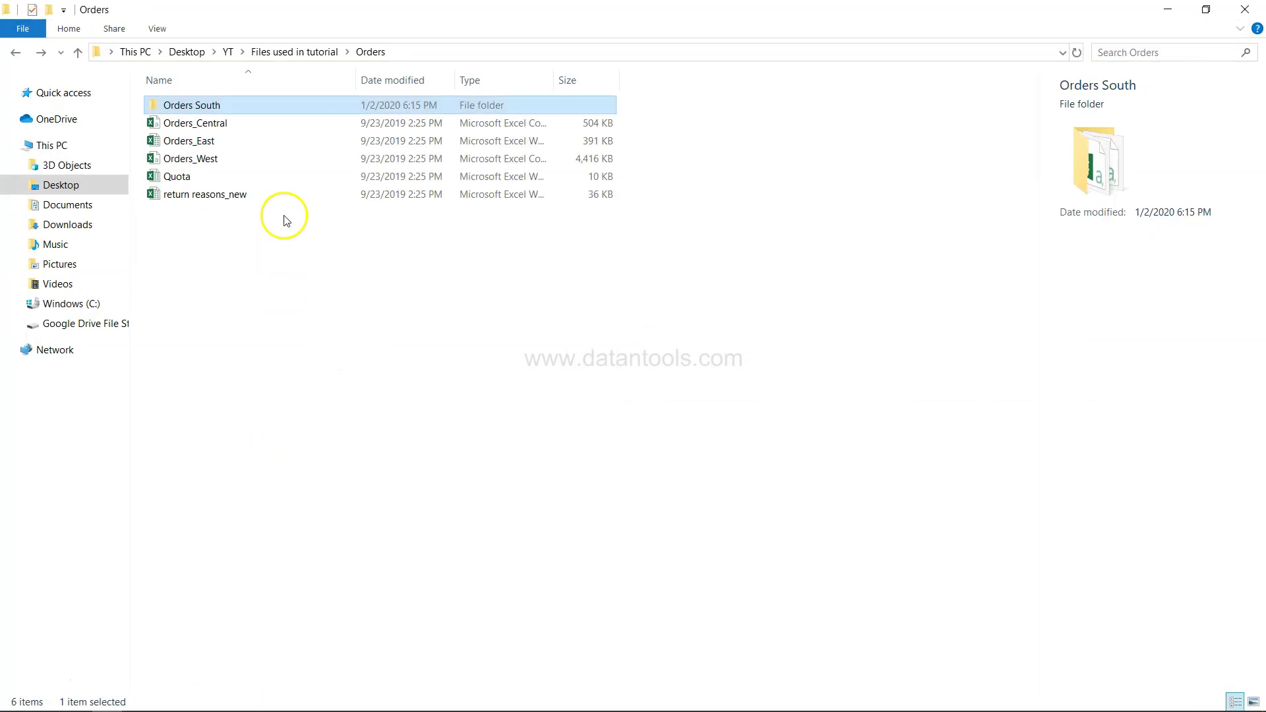
left_click(386, 11)
double_click(387, 11)
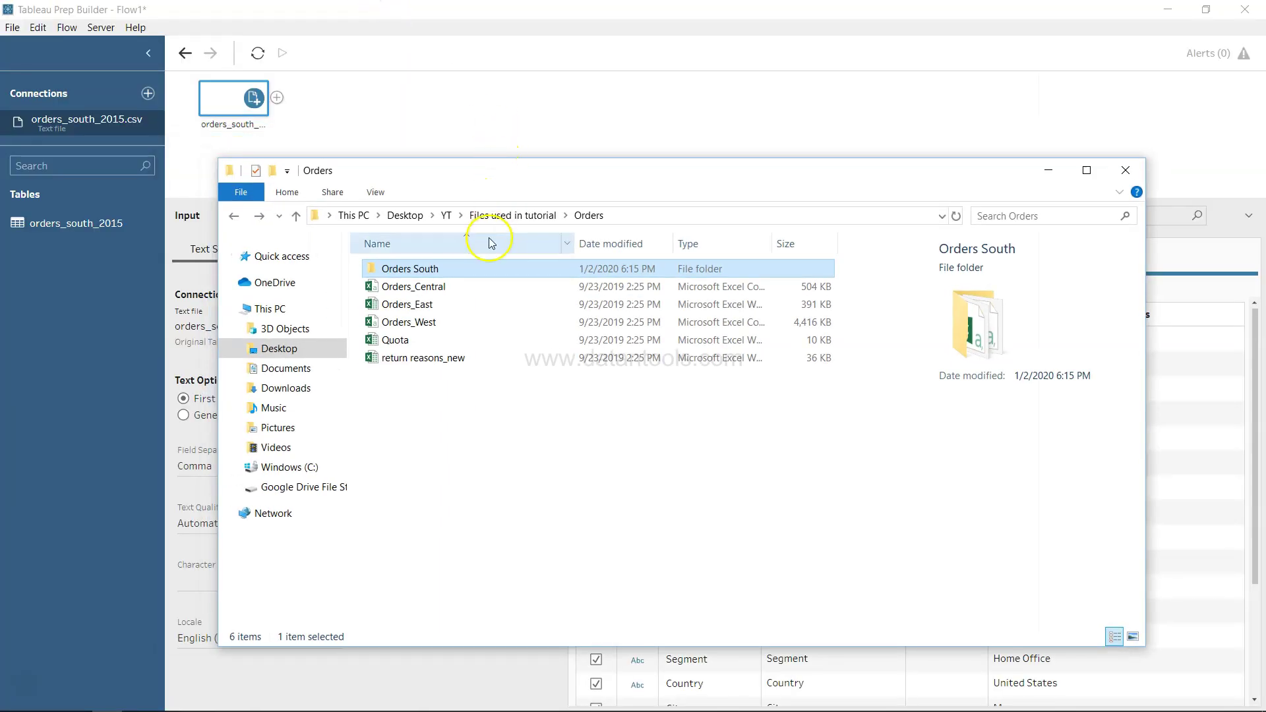
left_click(480, 300)
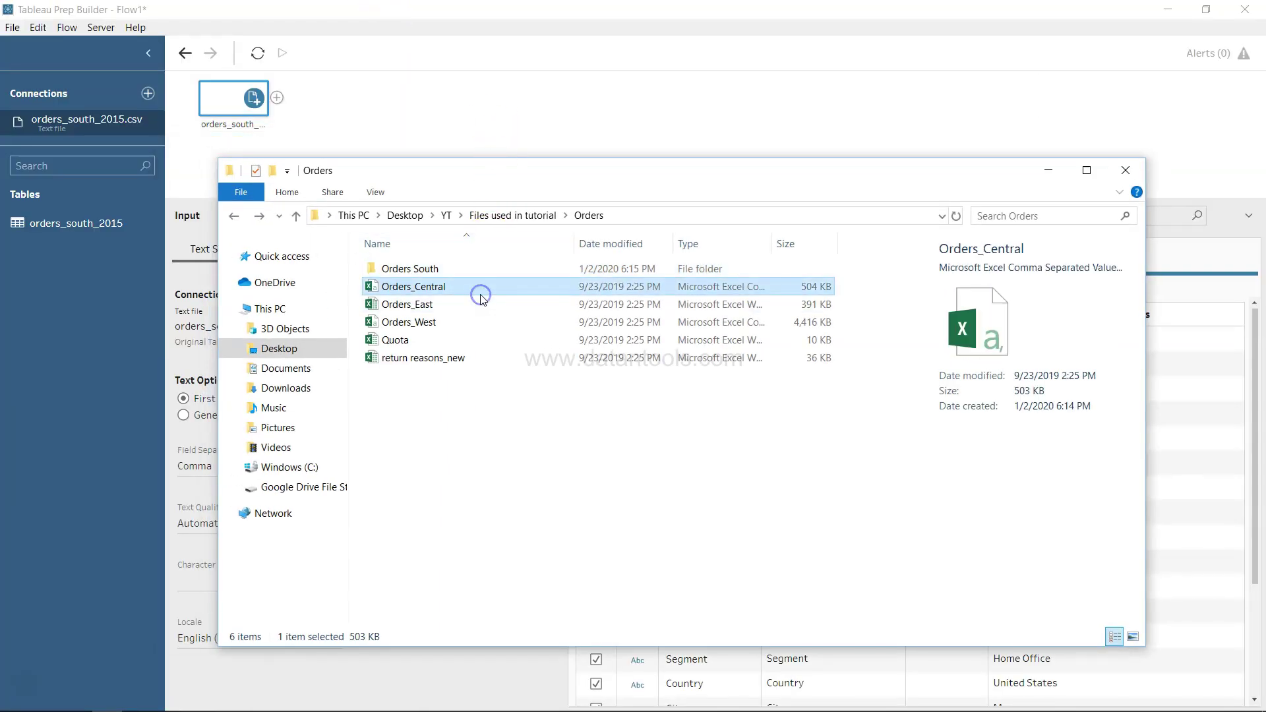
key("shift+Down")
key("shift+Down")
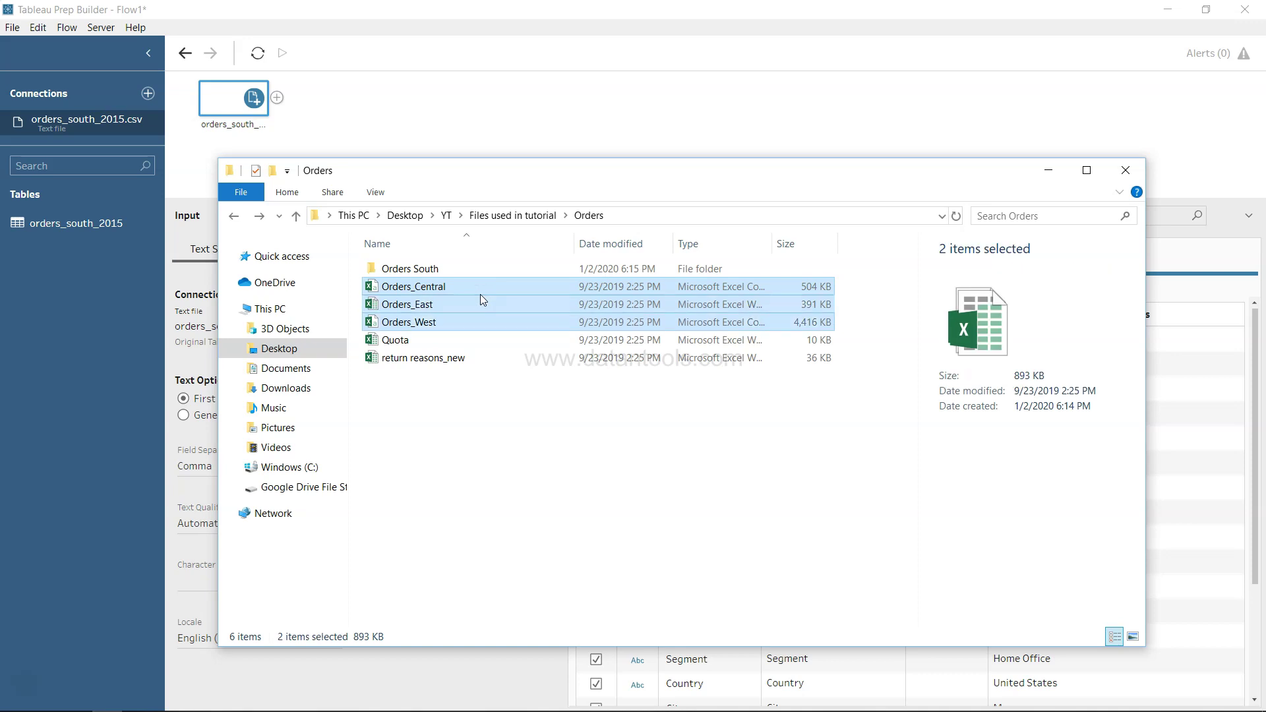
left_click_drag(480, 294, 362, 138)
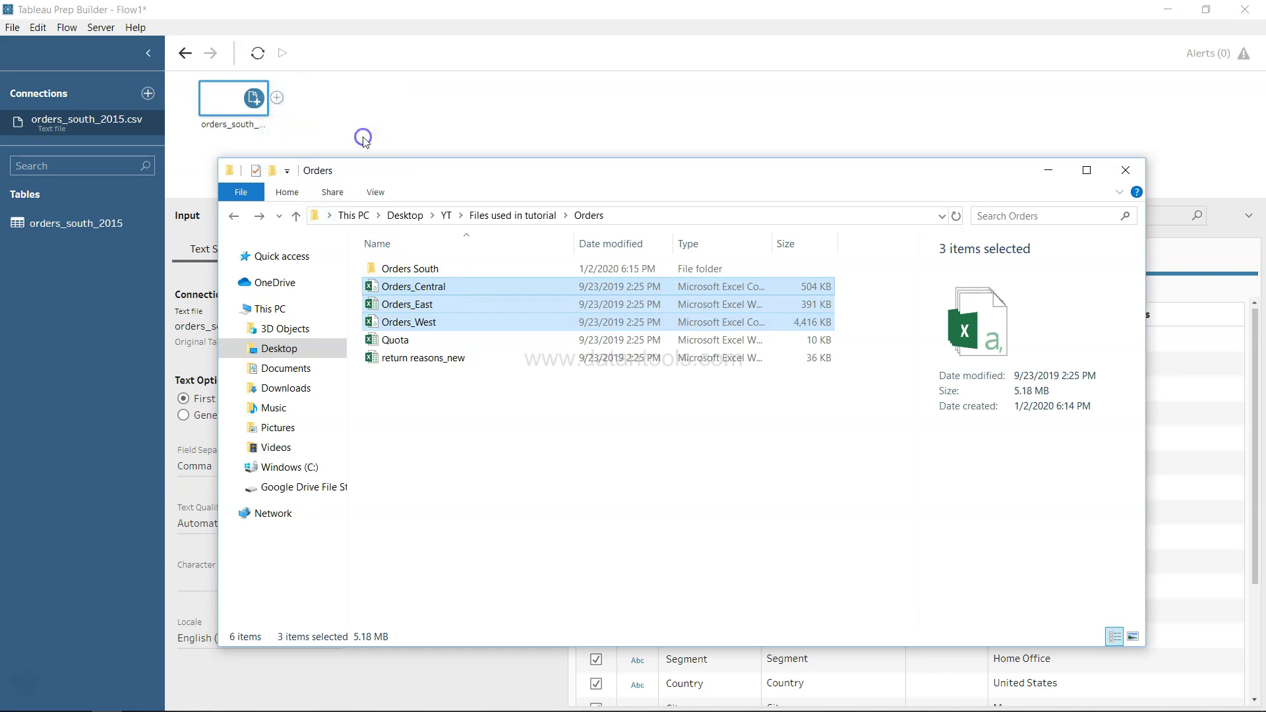
Hide File Explorer and enlarge the flow canvas to show all four colour-coded input steps
left_click(1042, 170)
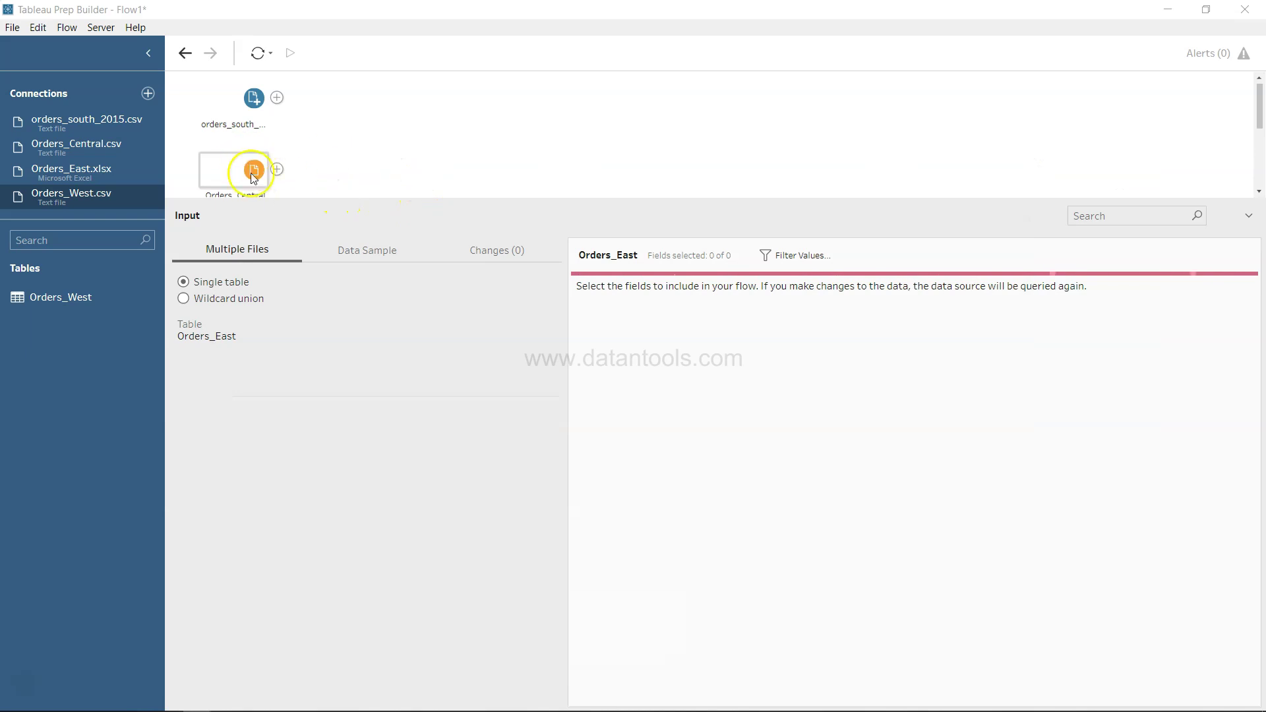
left_click_drag(726, 198, 746, 438)
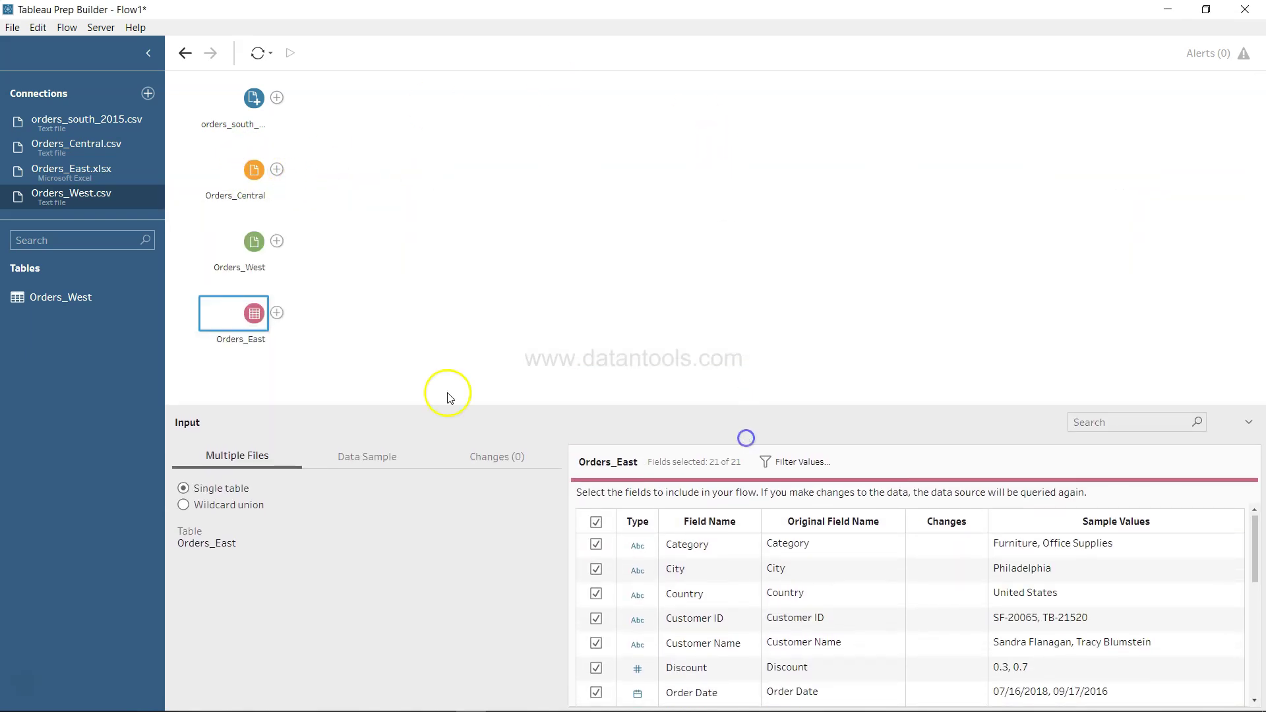